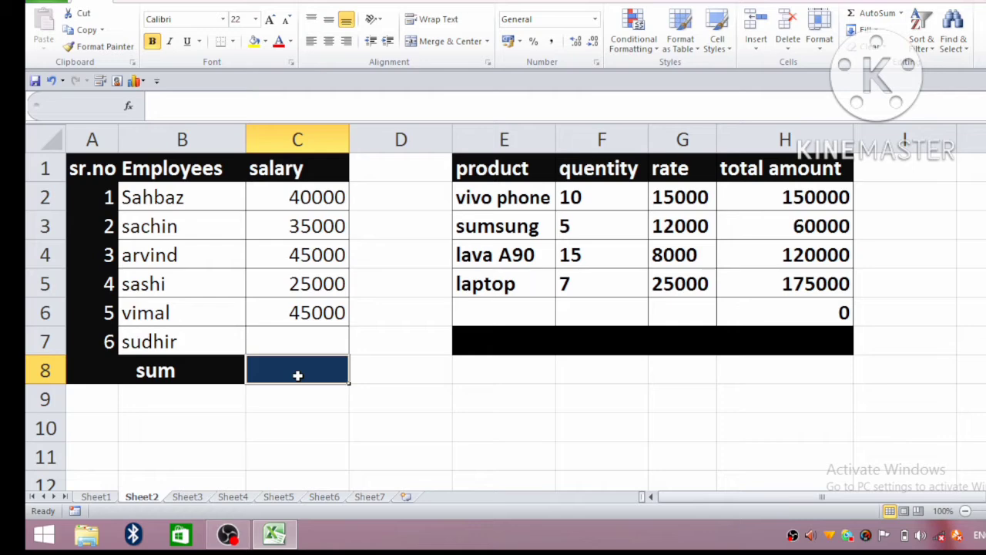
# Total the employees' salaries in cell C8 with a SUM formula over C2:C6.
pyautogui.write('=su,')
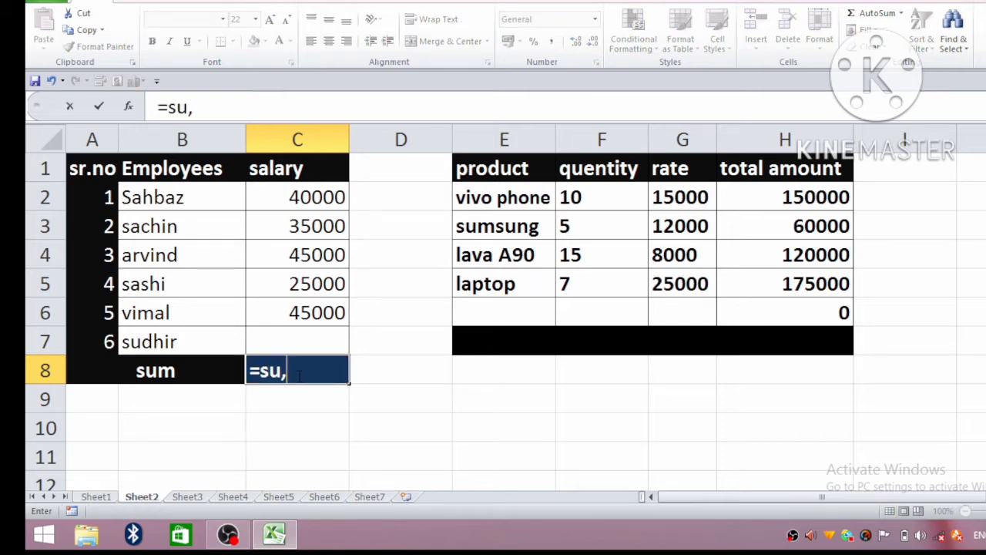
pyautogui.press('BackSpace')
pyautogui.write('m(')
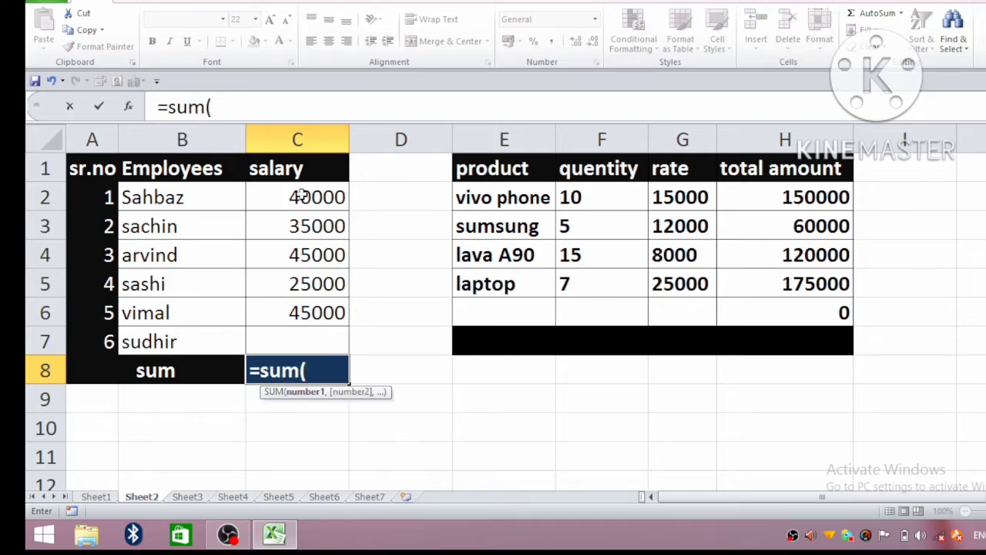
pyautogui.moveTo(301, 195); pyautogui.dragTo(289, 312)
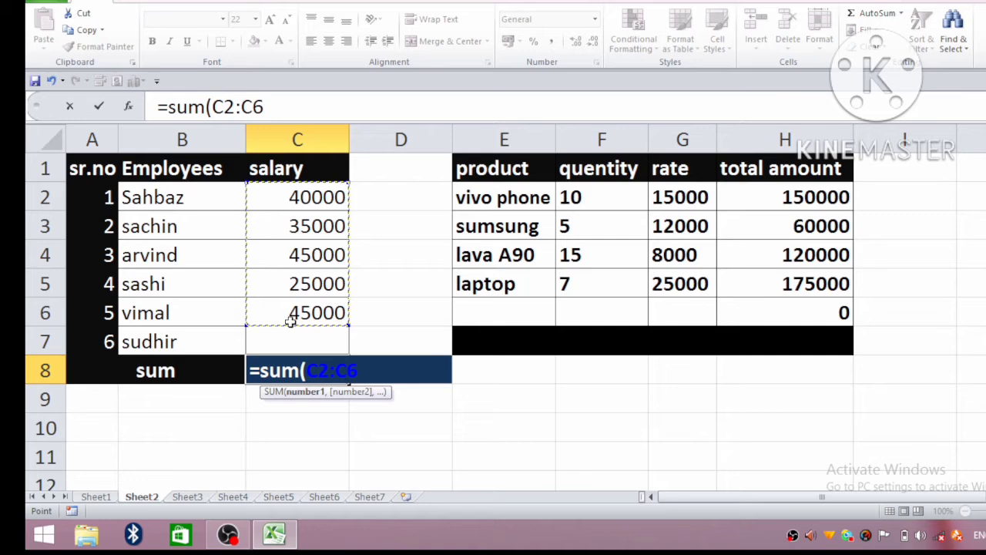
pyautogui.press('Return')
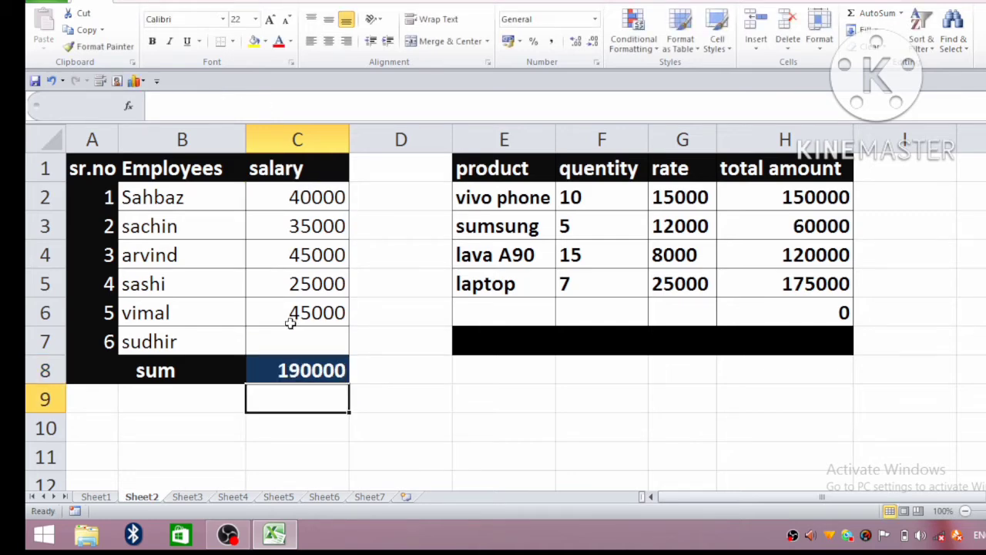
pyautogui.click(302, 372)
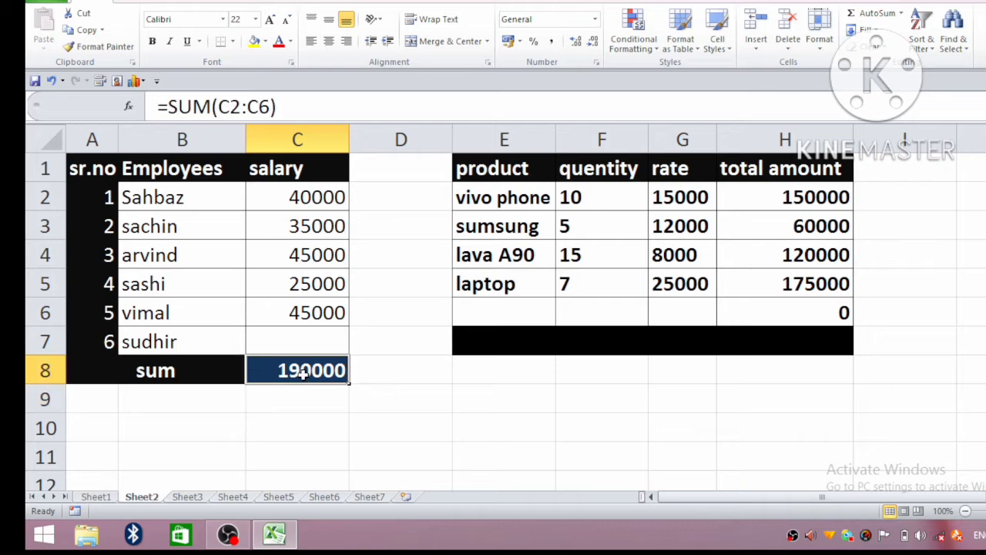
pyautogui.hotkey('ctrl', 'b')
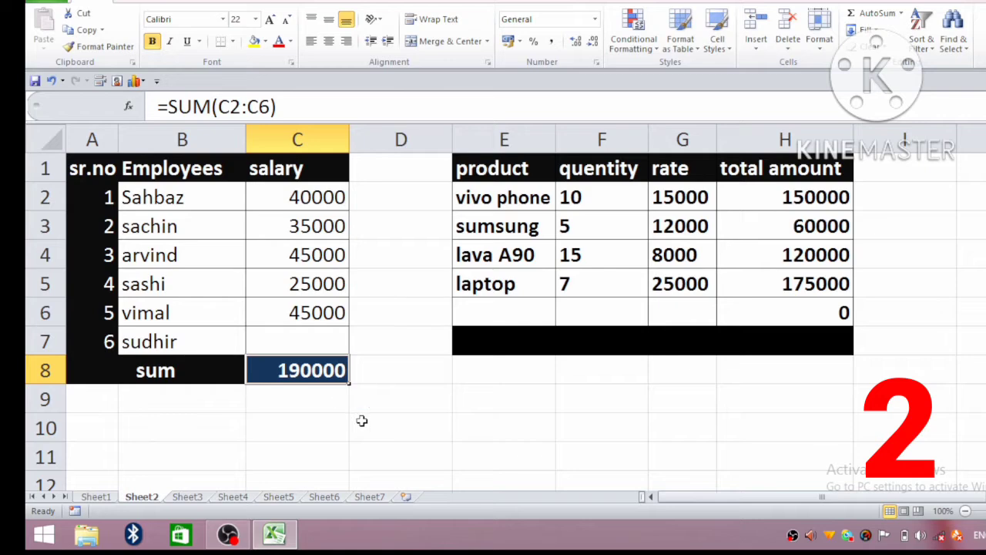
pyautogui.click(389, 426)
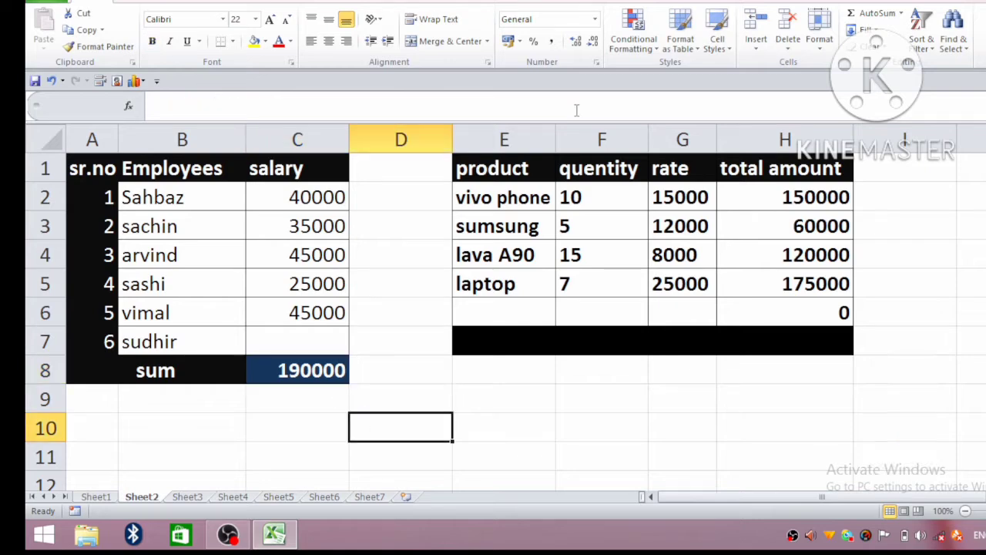
# Examine the product table's quantity, rate and total amount columns, including the formula behind the vivo phone total.
pyautogui.moveTo(493, 168); pyautogui.dragTo(784, 341)
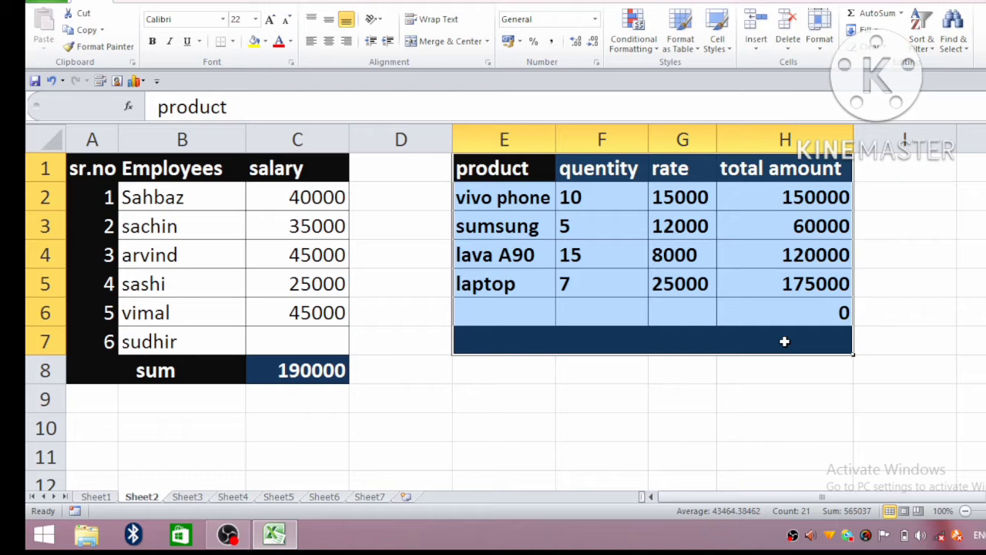
pyautogui.moveTo(595, 168); pyautogui.dragTo(589, 326)
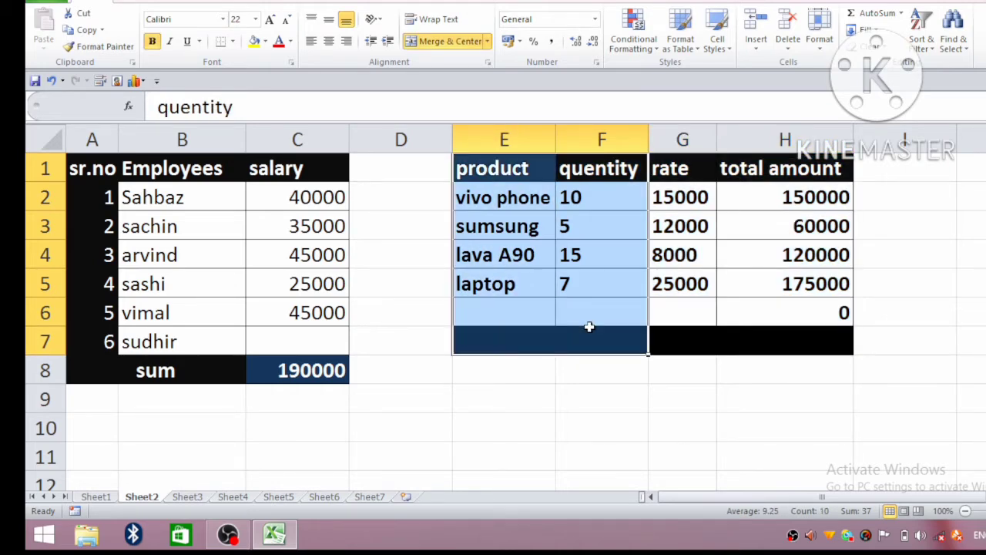
pyautogui.moveTo(670, 168); pyautogui.dragTo(682, 312)
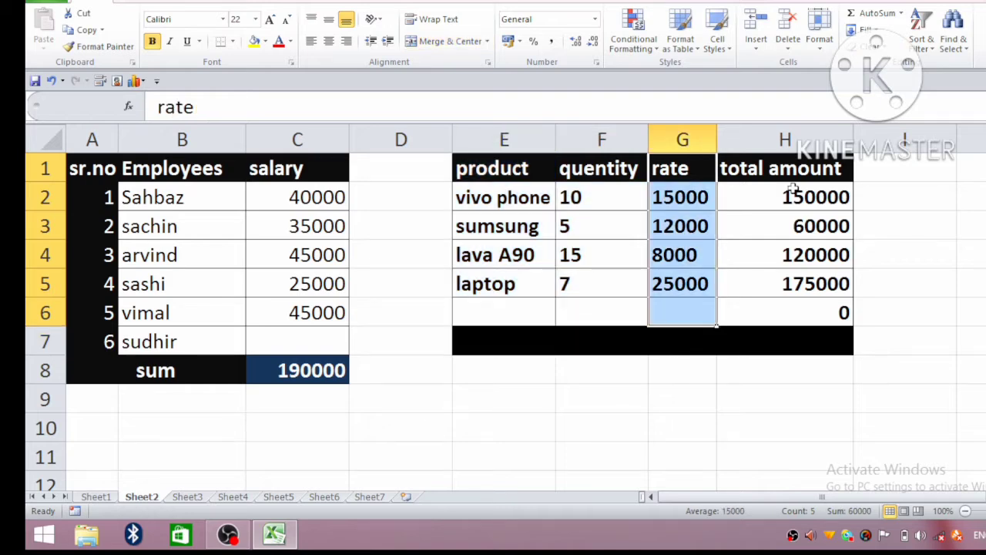
pyautogui.moveTo(795, 189); pyautogui.dragTo(804, 311)
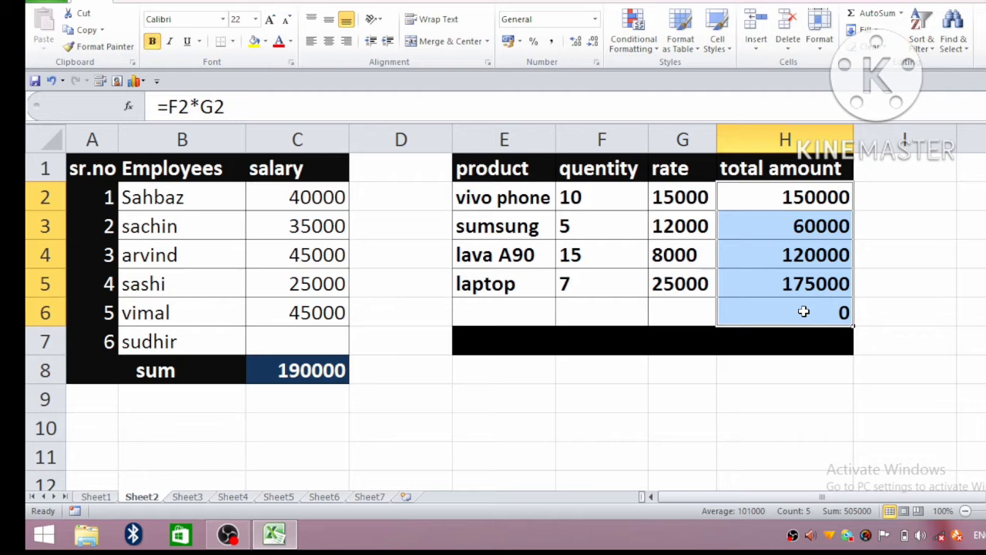
pyautogui.moveTo(500, 254); pyautogui.dragTo(654, 226)
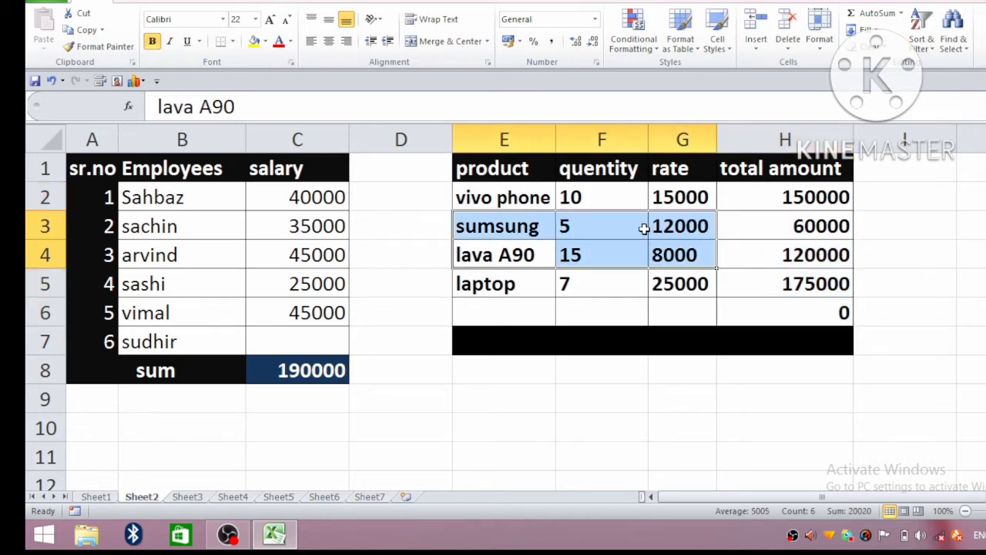
pyautogui.click(604, 205)
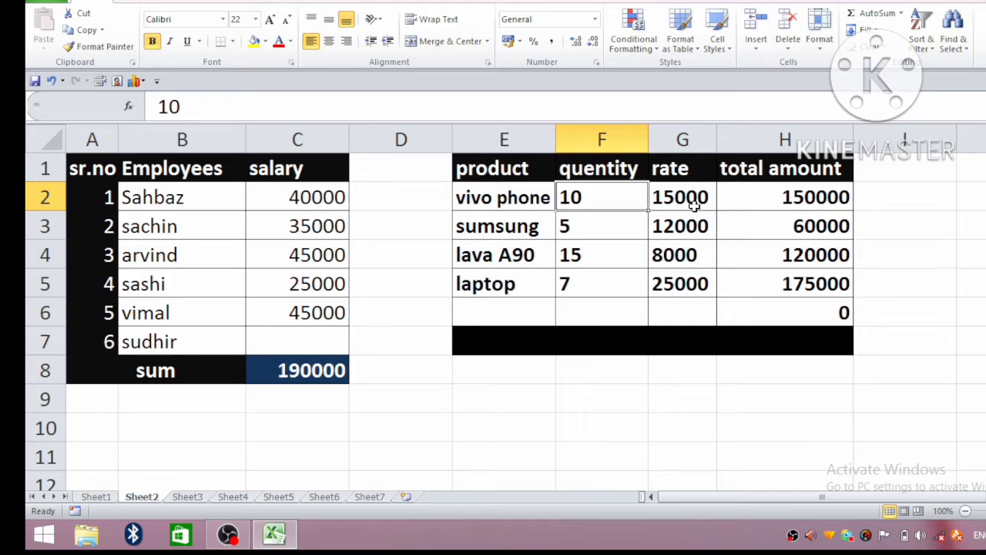
pyautogui.press('F2')
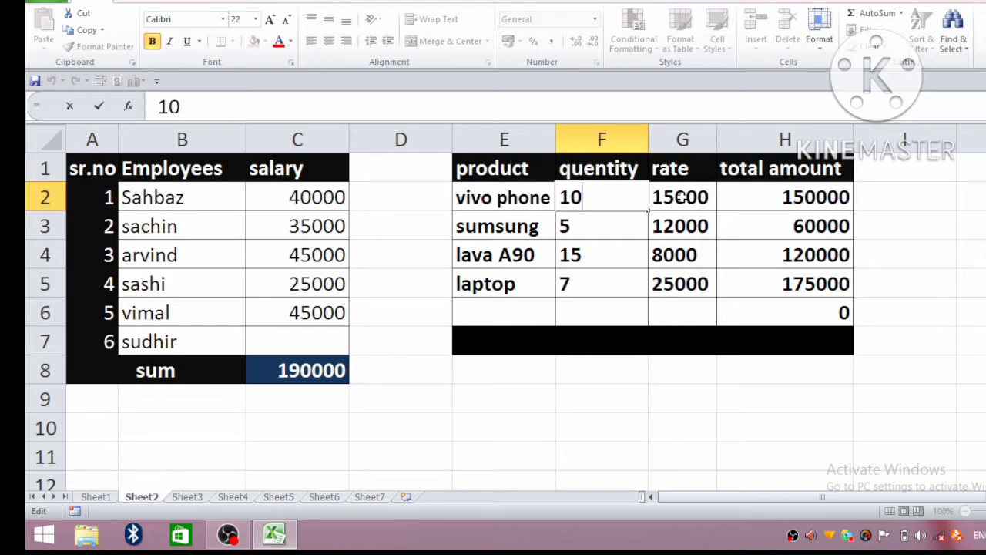
pyautogui.press('Tab')
pyautogui.press('Tab')
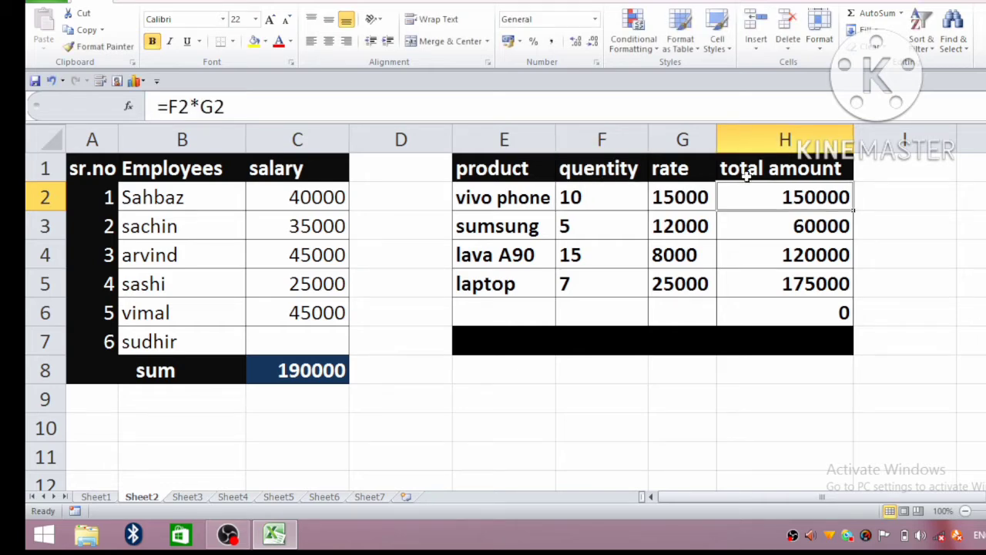
# Clear the total amounts in H2:H6 and calculate the vivo phone total in H2 with the formula =F2*G2.
pyautogui.moveTo(751, 189); pyautogui.dragTo(788, 315)
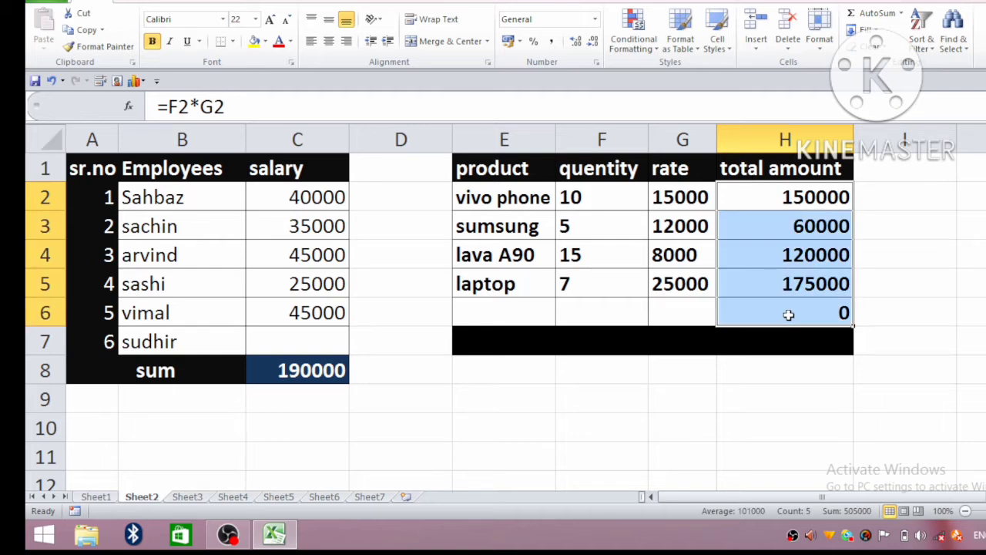
pyautogui.press('Delete')
pyautogui.click(778, 201)
pyautogui.write('=')
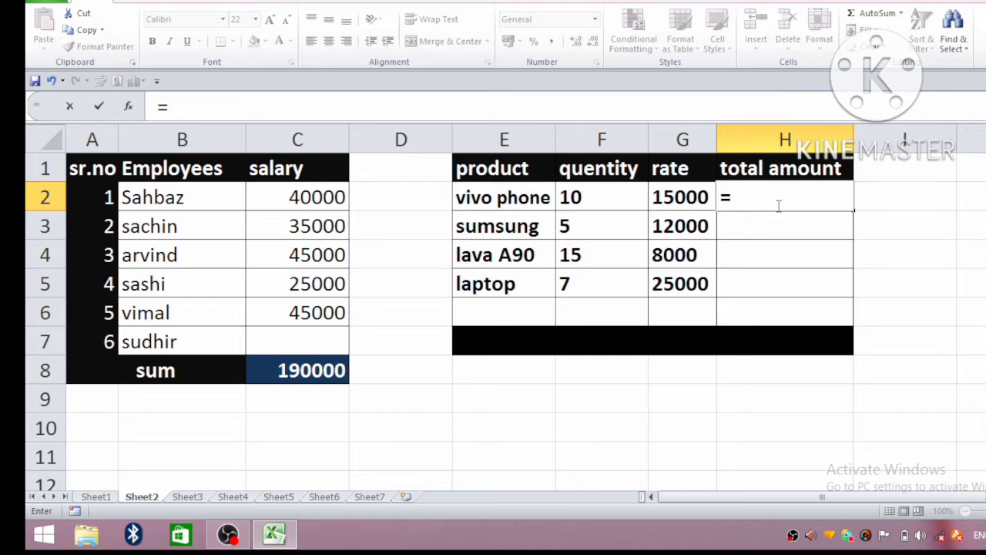
pyautogui.click(597, 200)
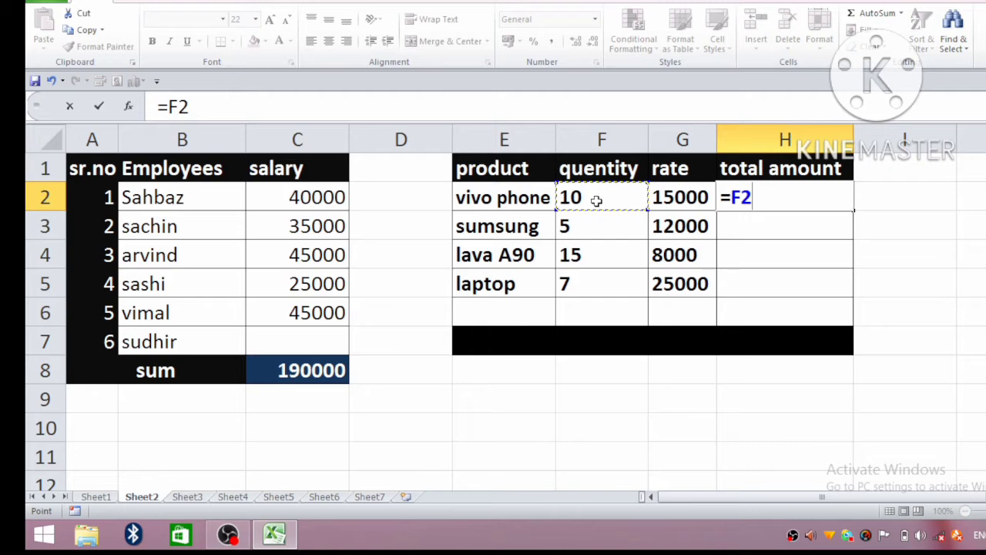
pyautogui.write('*')
pyautogui.click(691, 197)
pyautogui.press('Return')
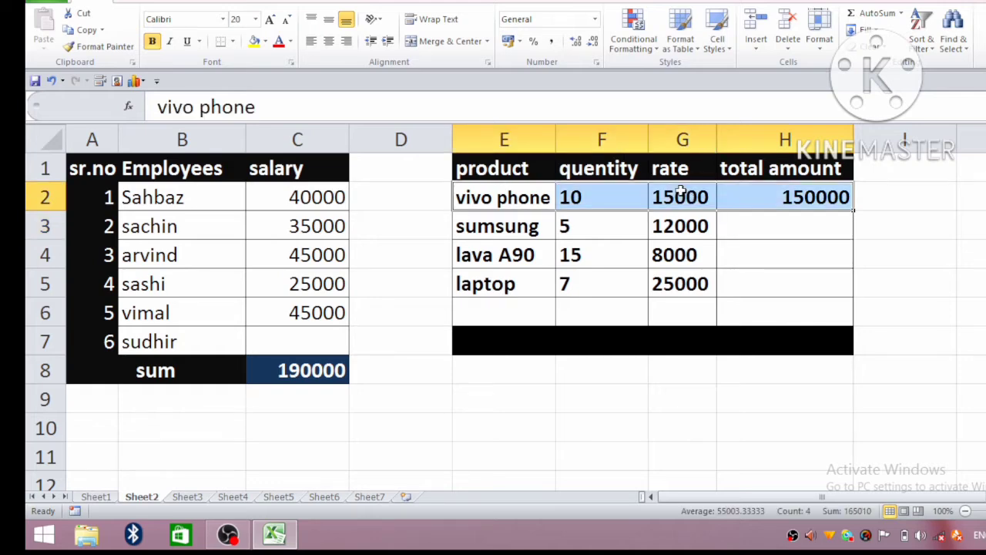
# Fill the total amount formula from H2 down through H5 for the remaining products.
pyautogui.click(787, 199)
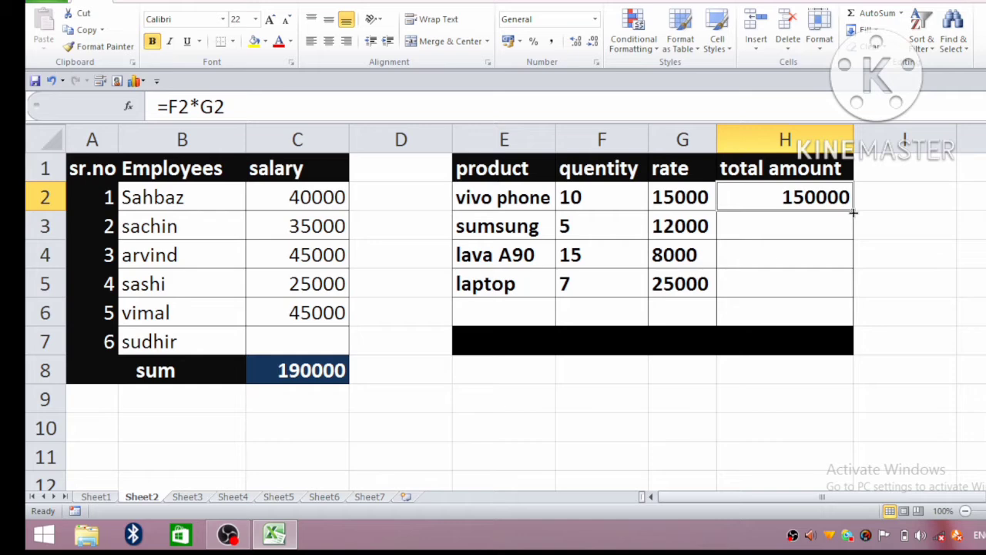
pyautogui.moveTo(853, 212); pyautogui.dragTo(851, 302)
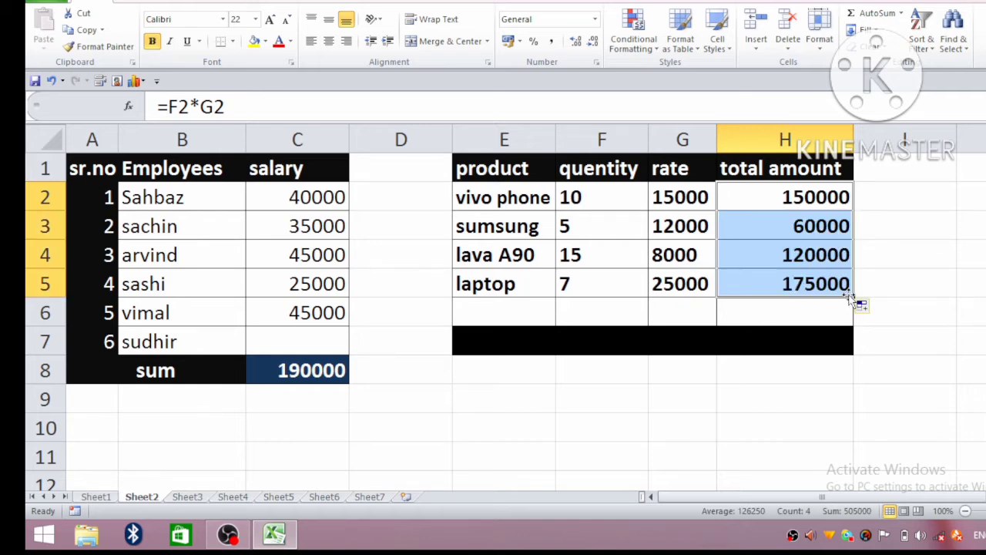
pyautogui.click(784, 398)
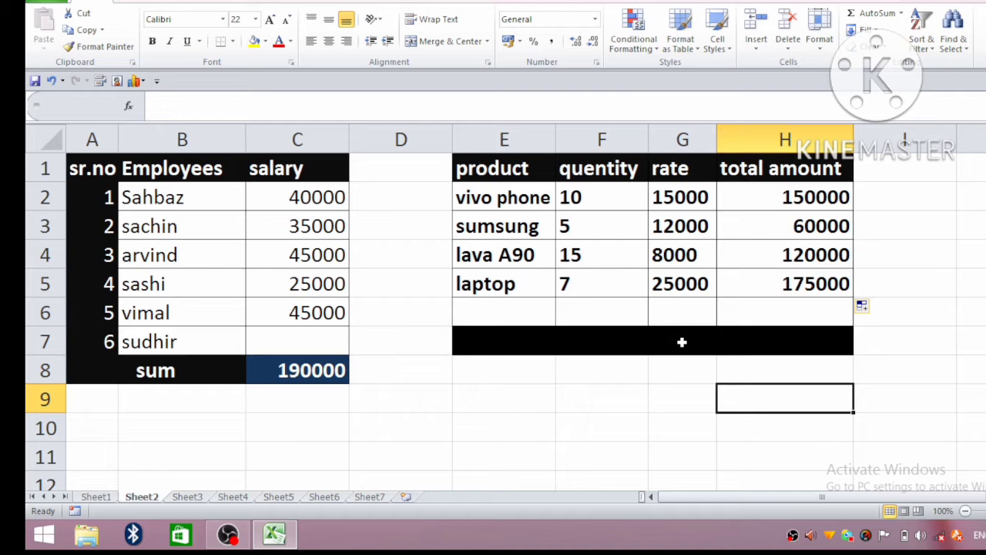
# Open Sheet3 with the ROUND function table and minimize the ribbon.
pyautogui.click(202, 498)
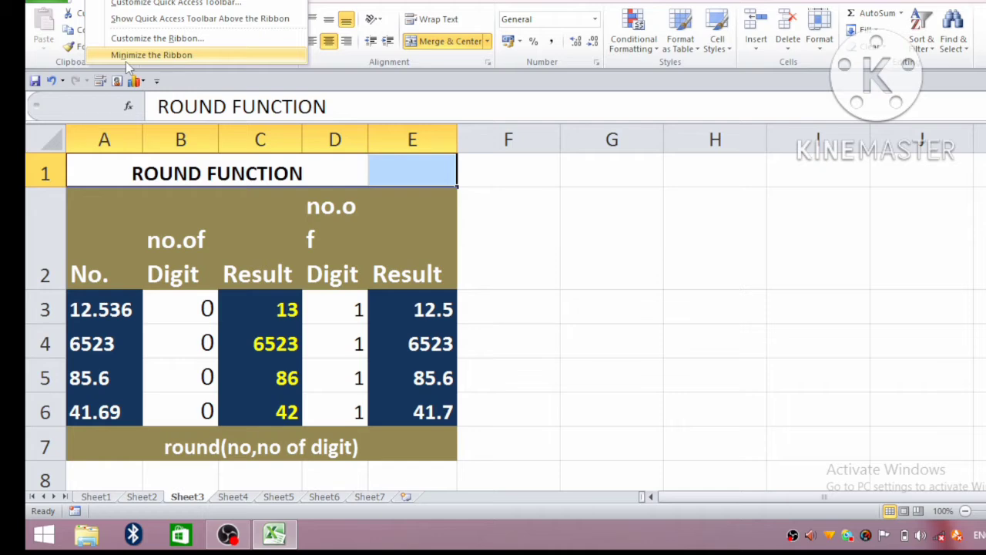
pyautogui.click(151, 54)
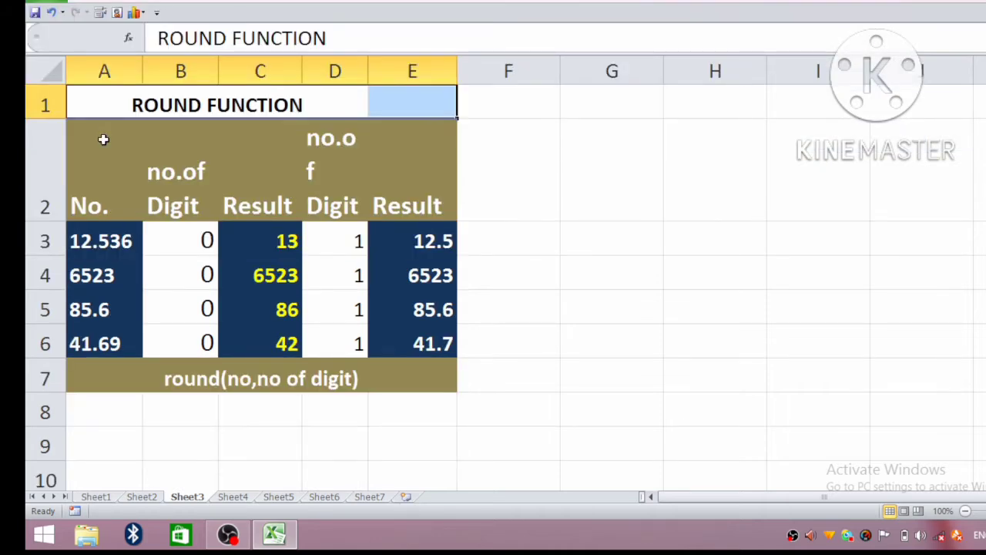
# Clear both Result columns of the ROUND function table, E3:E6 and C3:C6.
pyautogui.moveTo(339, 241); pyautogui.dragTo(353, 341)
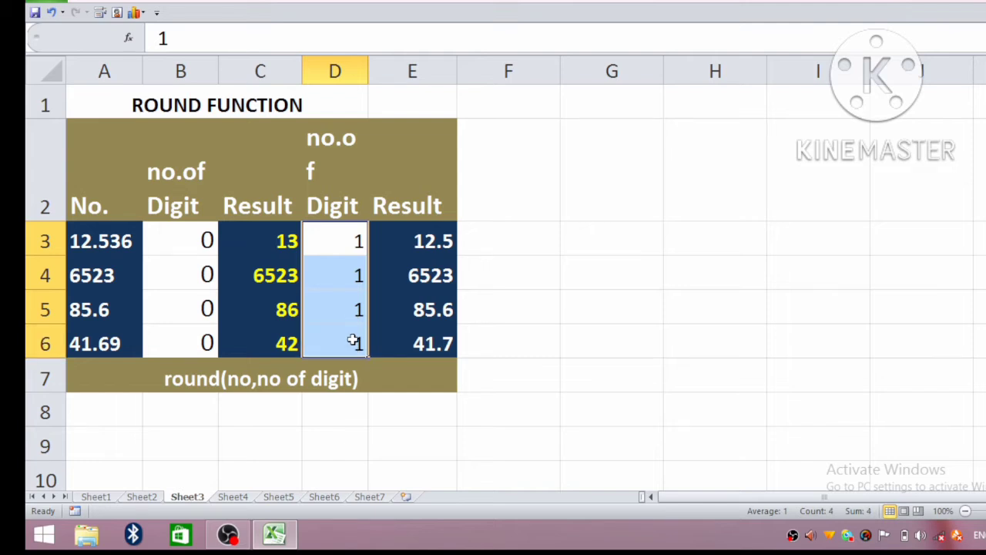
pyautogui.moveTo(416, 241); pyautogui.dragTo(447, 348)
pyautogui.press('Delete')
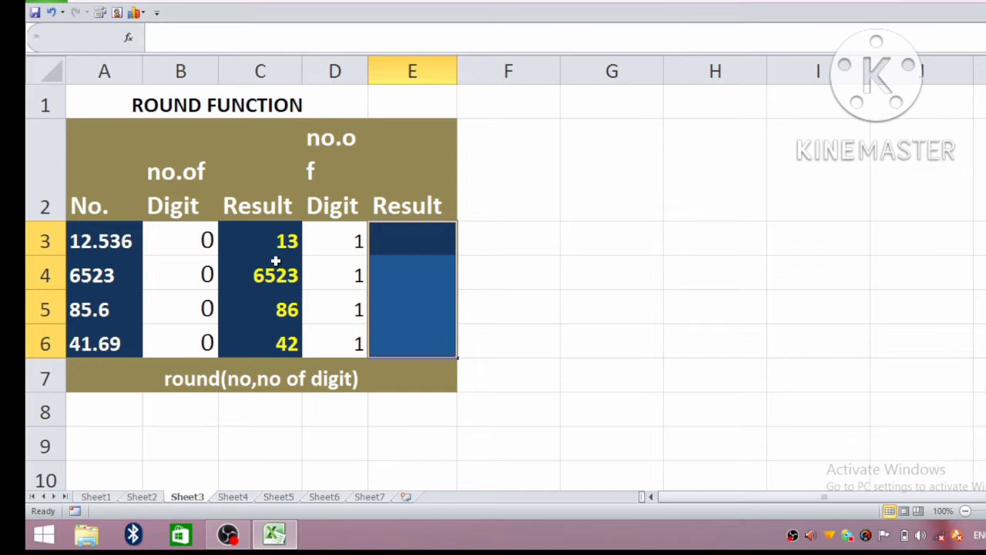
pyautogui.moveTo(274, 254); pyautogui.dragTo(271, 338)
pyautogui.press('Delete')
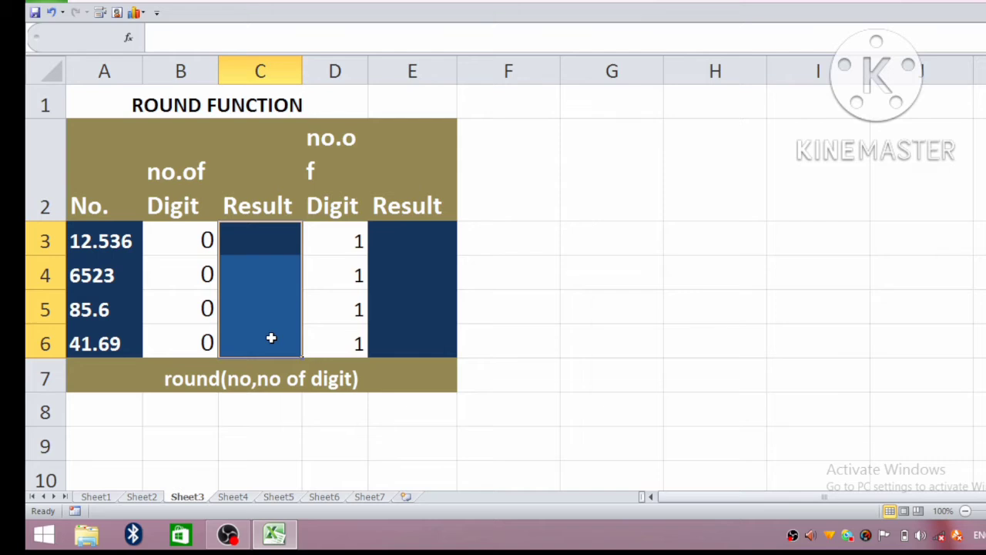
# Round the number in A3 to the digits given in B3 by entering =ROUND(A3,B3) in cell C3.
pyautogui.click(264, 239)
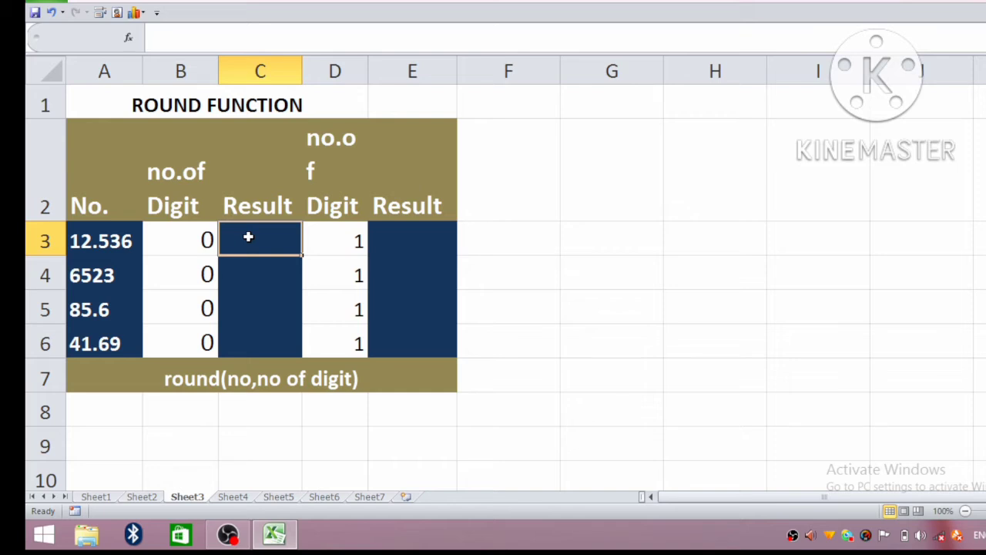
pyautogui.write('=rou')
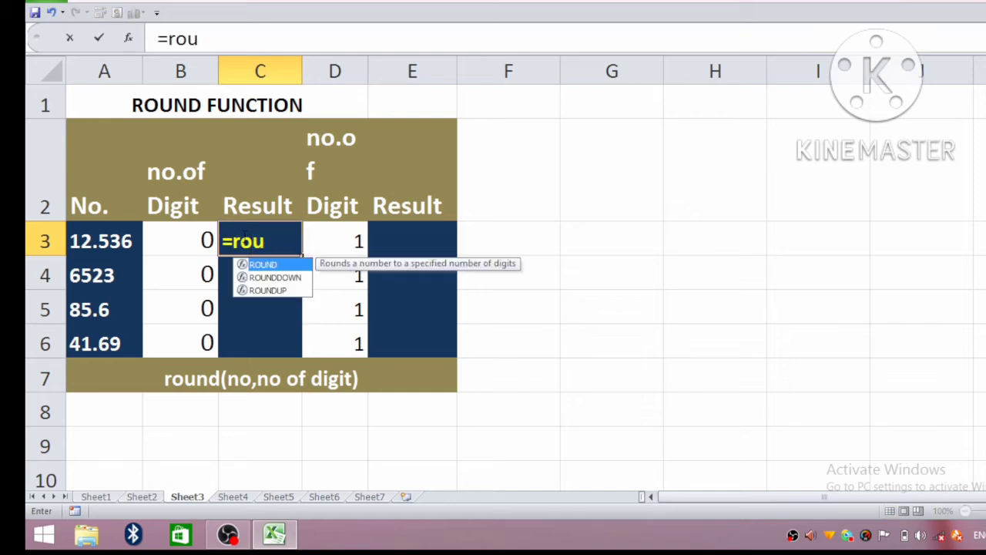
pyautogui.write('nd(')
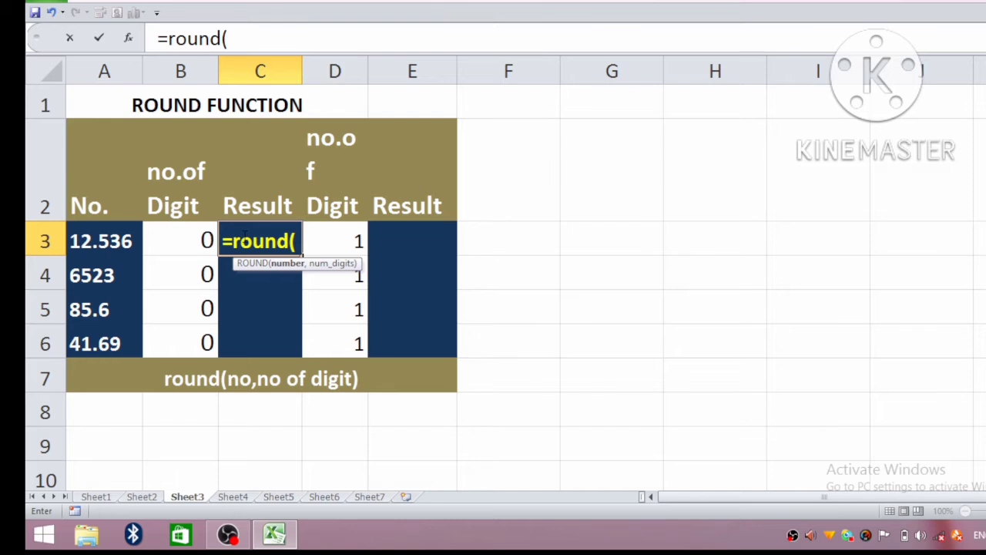
pyautogui.click(114, 239)
pyautogui.write(',')
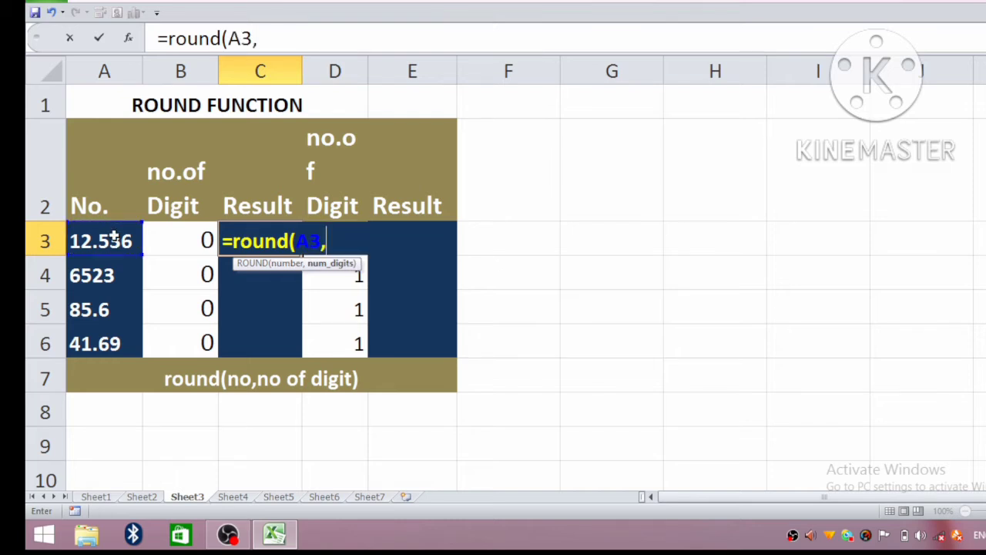
pyautogui.click(192, 234)
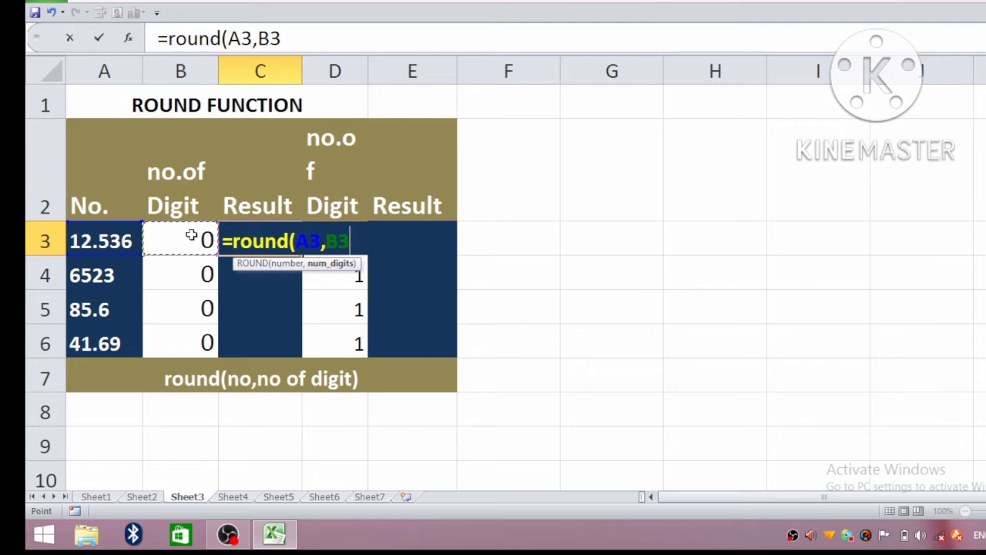
pyautogui.write(')')
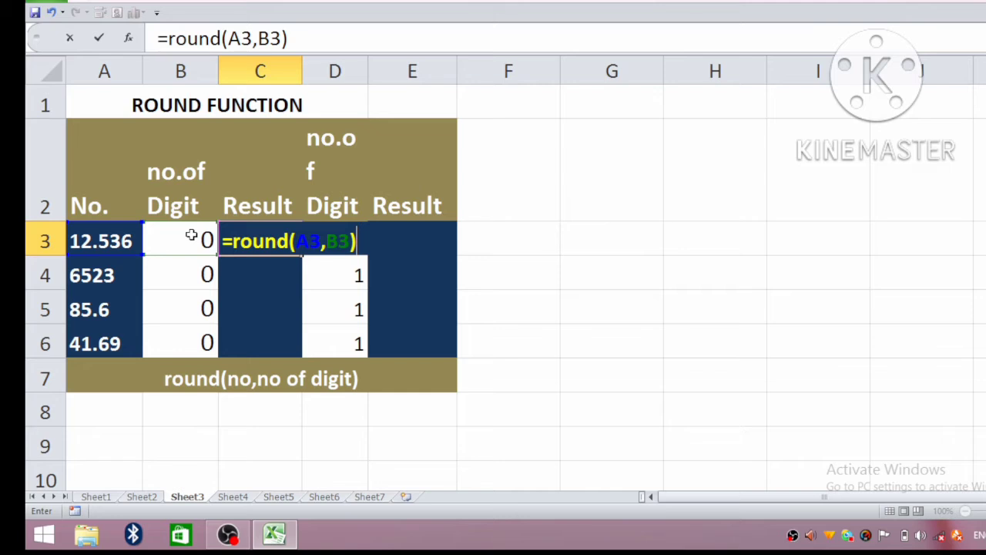
pyautogui.press('Return')
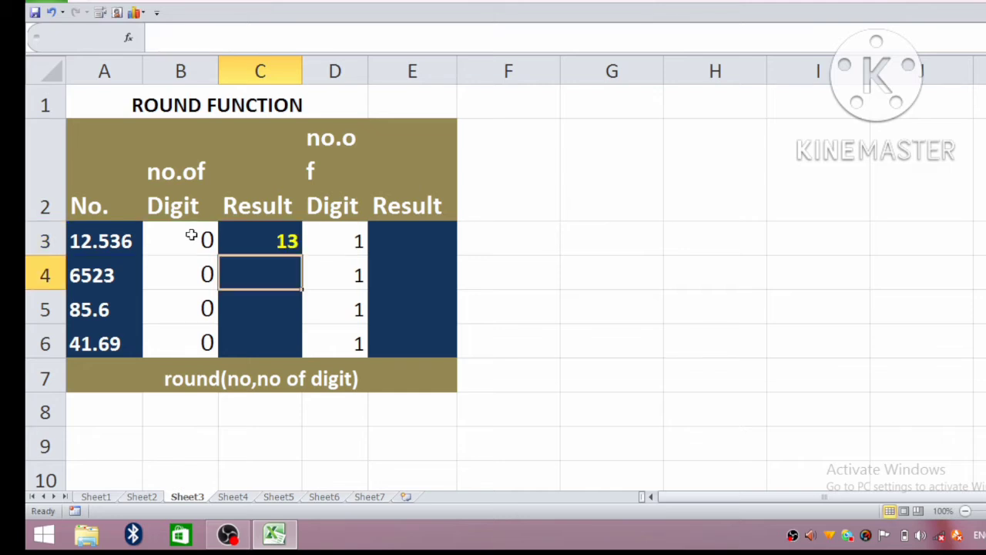
pyautogui.click(273, 240)
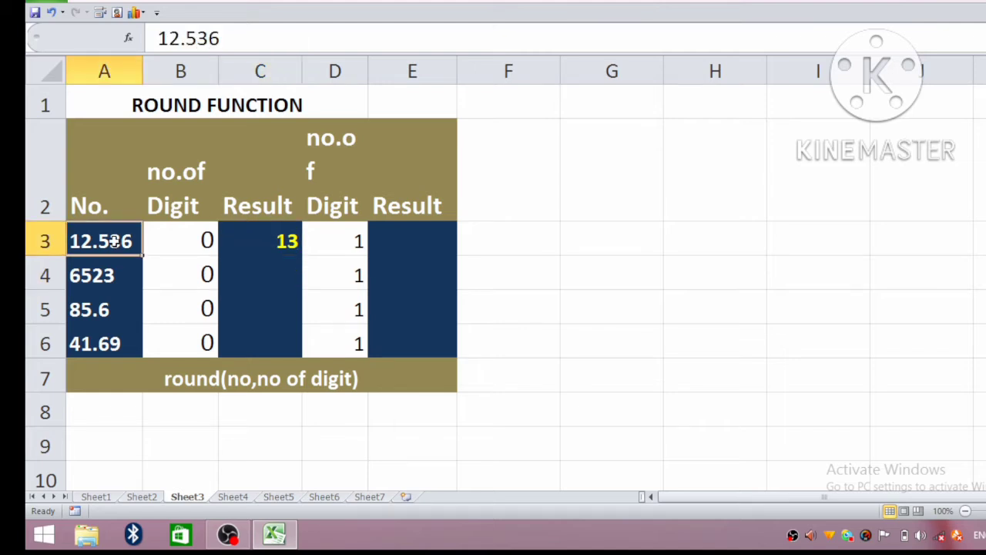
# Fill the ROUND formula from C3 down through C6 and compare the number in A5 with its result in C5.
pyautogui.click(182, 237)
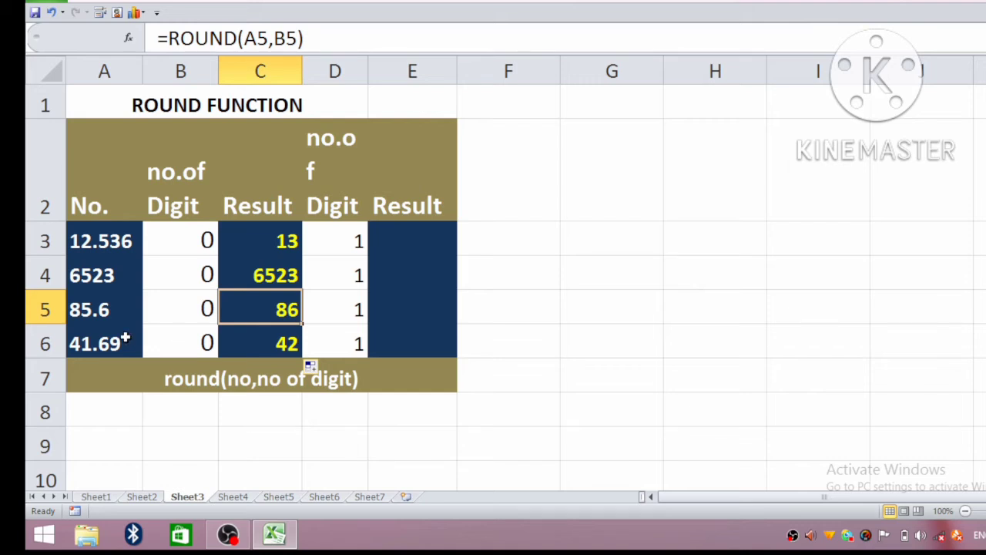
pyautogui.click(115, 316)
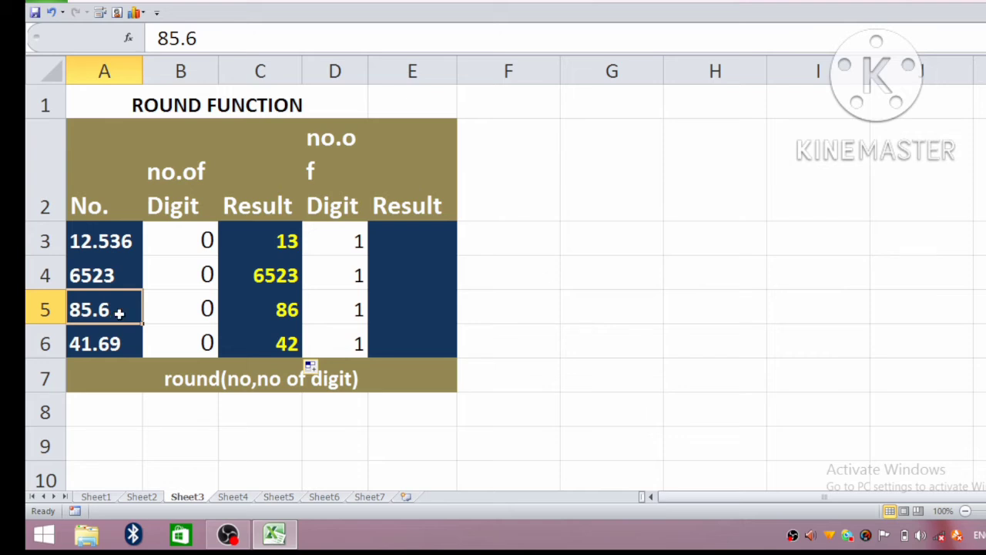
pyautogui.click(257, 309)
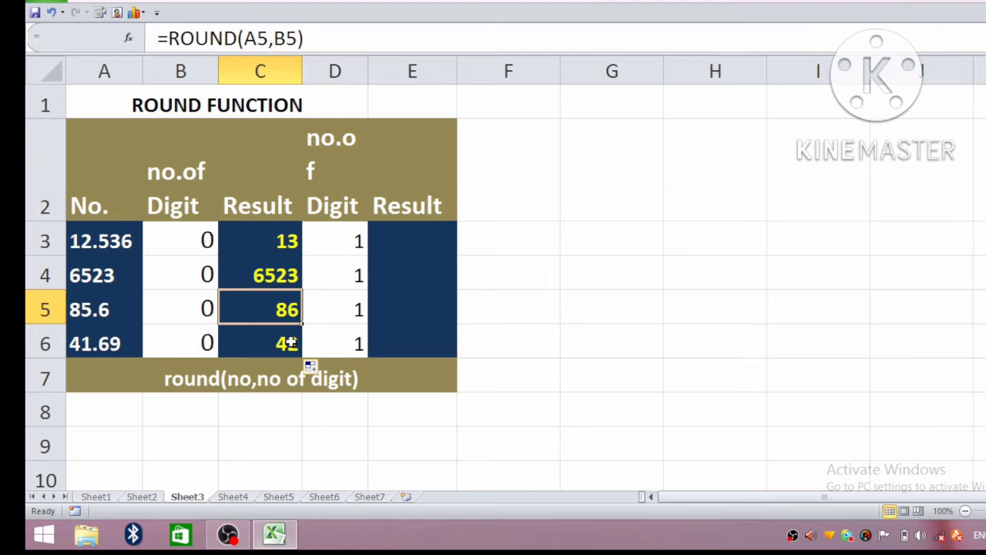
# Round the number in A3 to the digits given in D3 by entering =ROUND(A3,D3) in cell E3.
pyautogui.click(406, 236)
pyautogui.write('=')
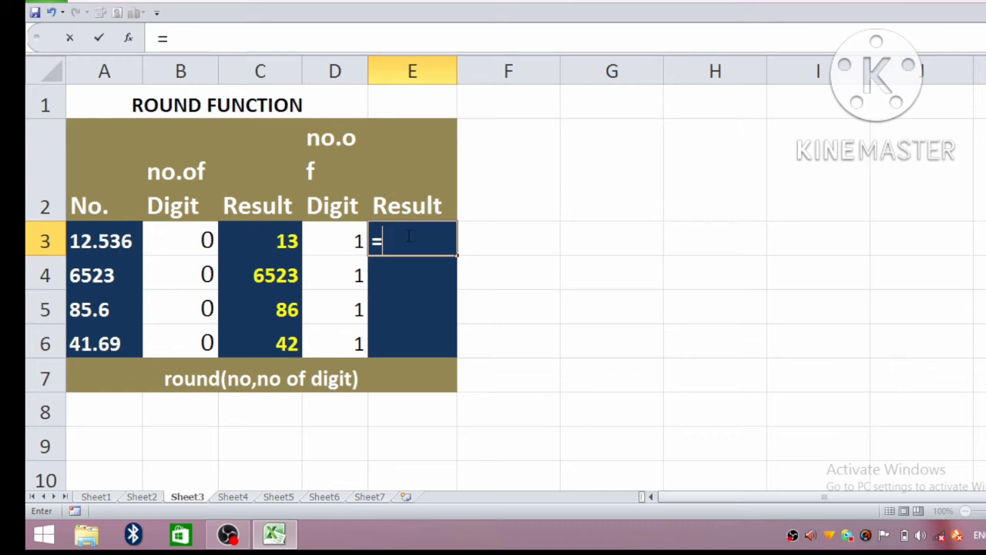
pyautogui.write('rou')
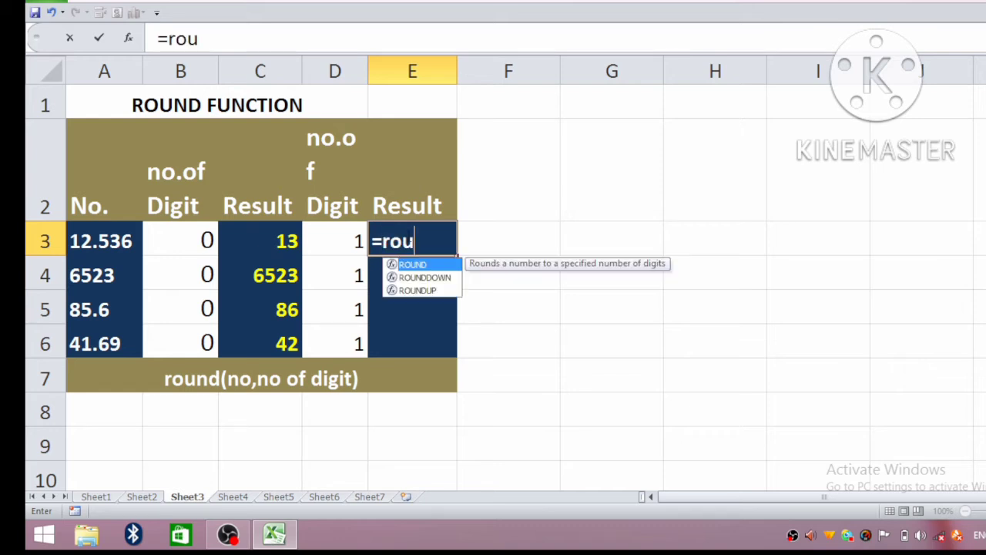
pyautogui.write('nd(')
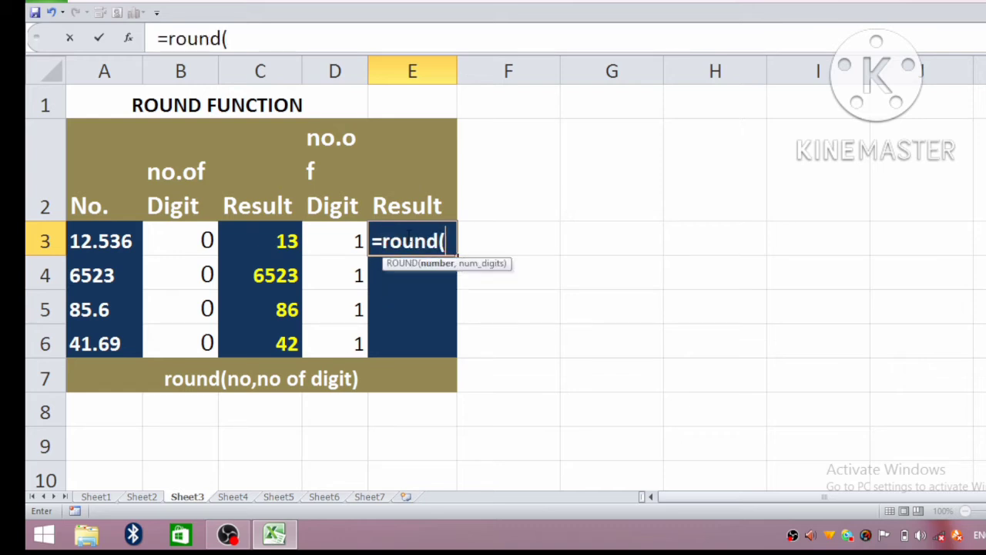
pyautogui.click(111, 240)
pyautogui.write(',')
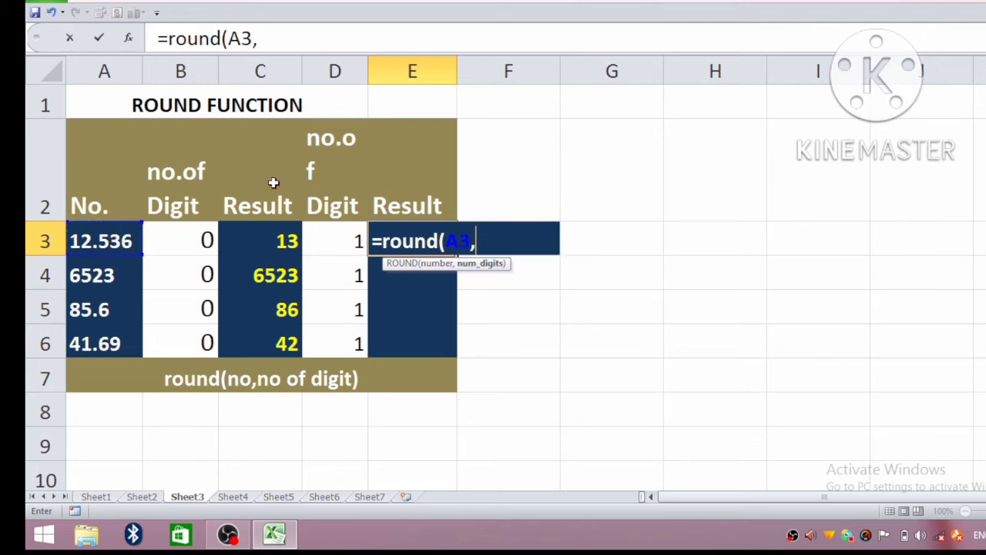
pyautogui.click(359, 241)
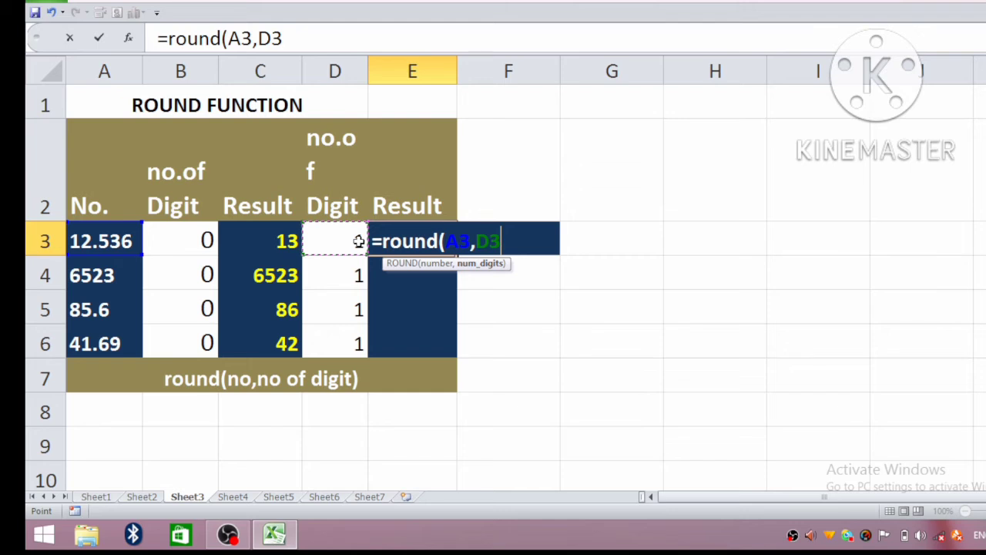
pyautogui.write(')')
pyautogui.press('Return')
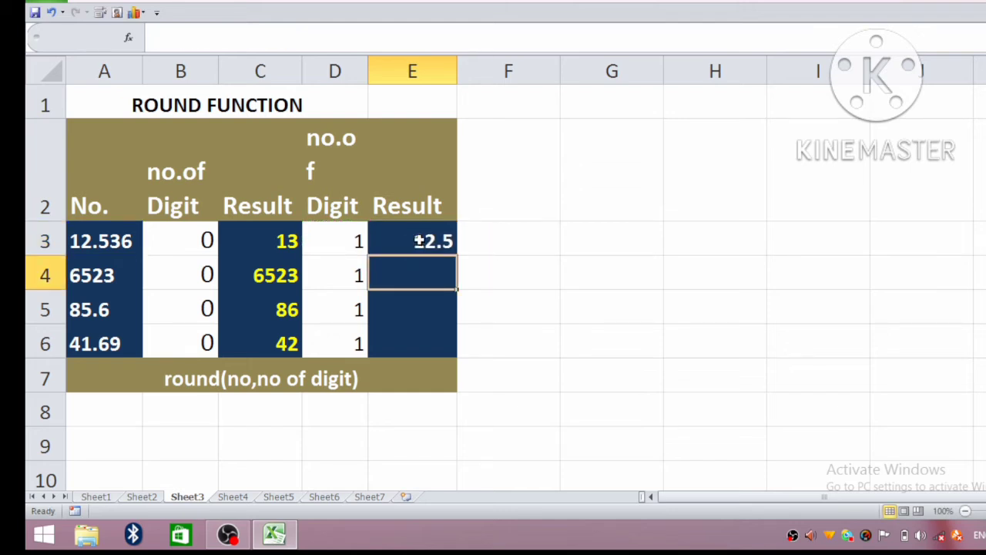
# Fill the ROUND formula from E3 down through E6 and review the finished table.
pyautogui.click(420, 241)
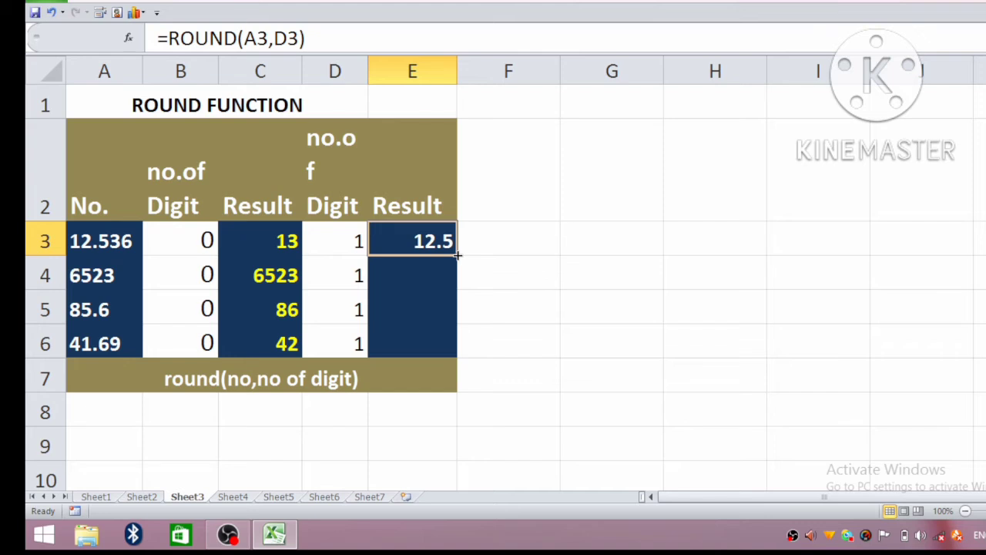
pyautogui.moveTo(457, 255); pyautogui.dragTo(462, 344)
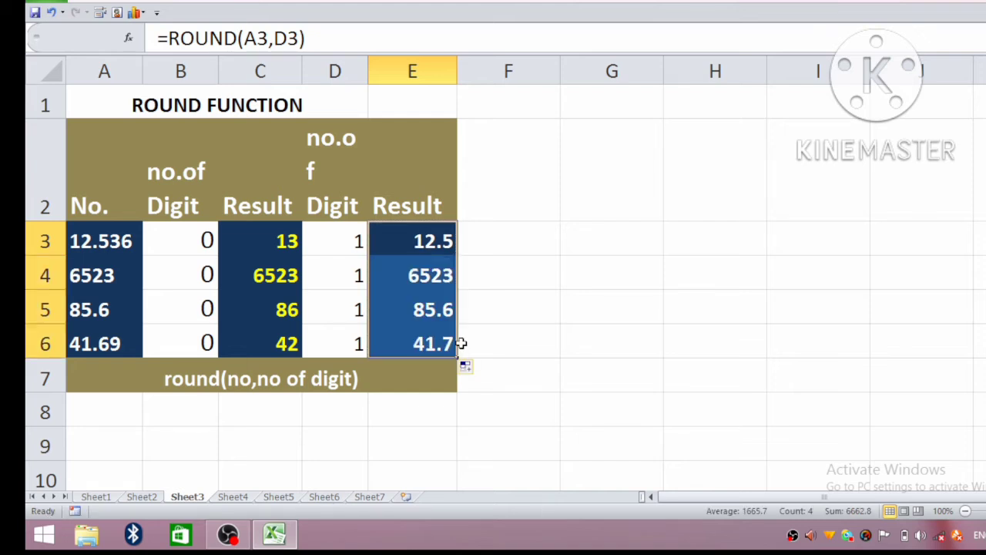
pyautogui.click(578, 377)
pyautogui.moveTo(115, 146); pyautogui.dragTo(412, 350)
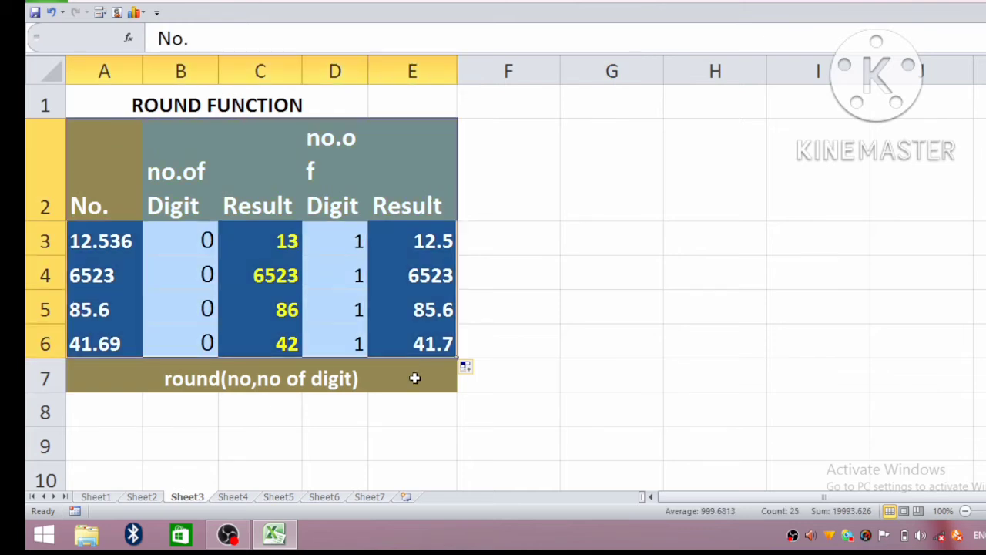
pyautogui.click(530, 330)
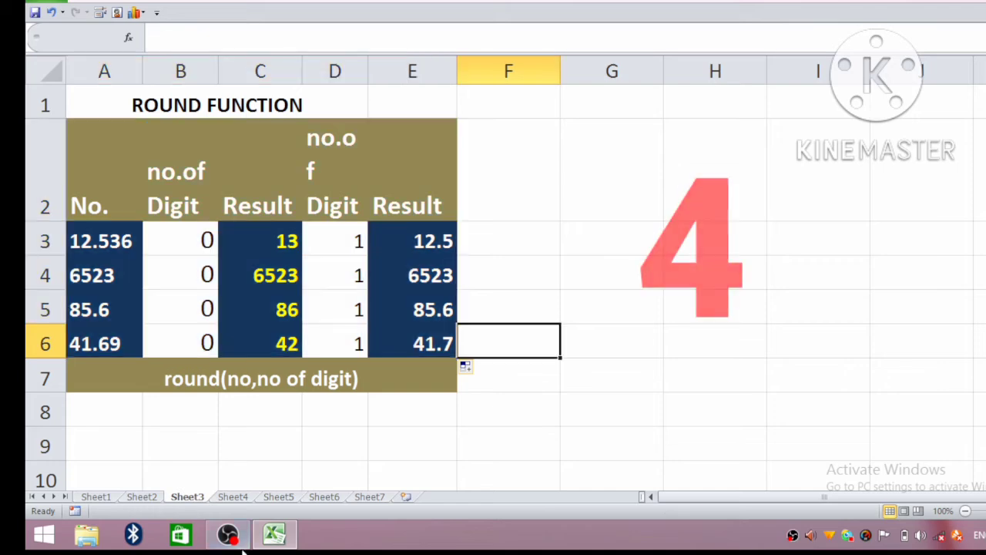
# Open Sheet4 with the report card and clear the Minimum no and Maximum no results in G5:H11.
pyautogui.click(234, 497)
pyautogui.moveTo(647, 157); pyautogui.dragTo(751, 337)
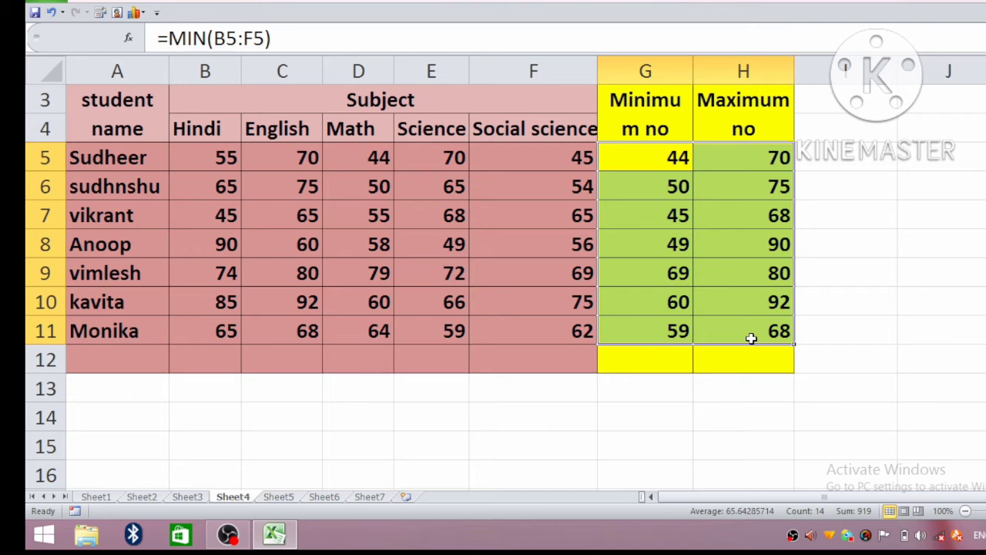
pyautogui.press('Delete')
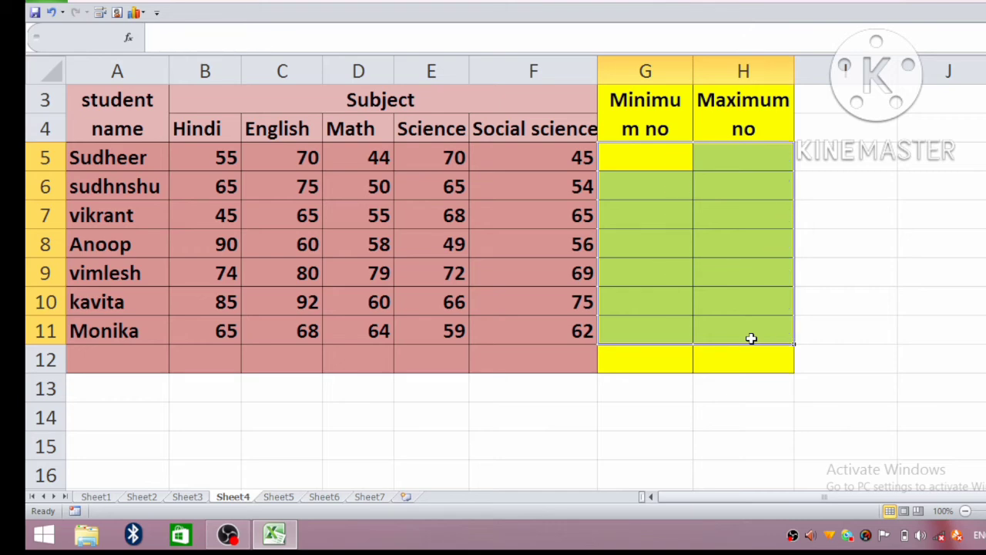
pyautogui.click(878, 215)
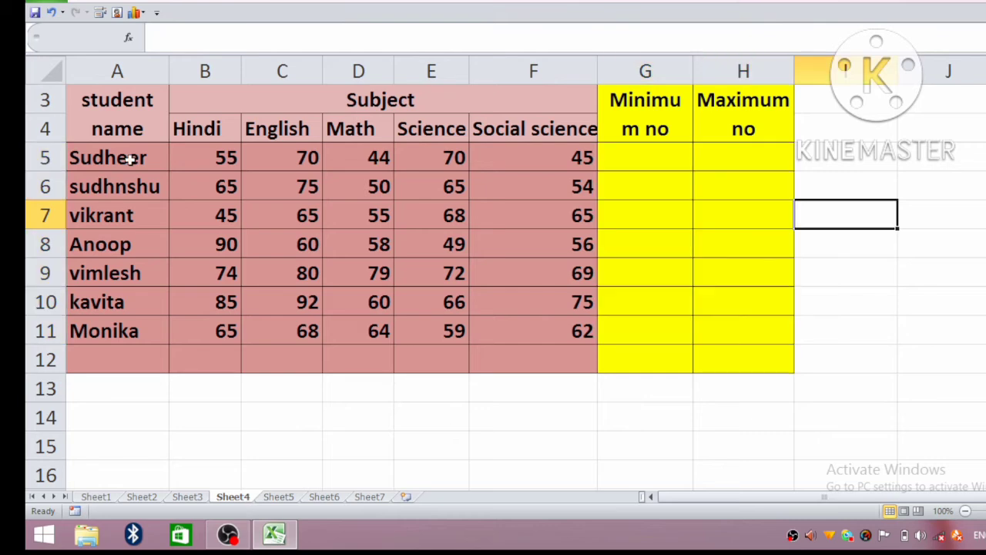
# Examine the report card's student names, subject columns, individual student rows and the Minimum no column.
pyautogui.moveTo(112, 129); pyautogui.dragTo(112, 332)
pyautogui.click(212, 128)
pyautogui.moveTo(212, 129); pyautogui.dragTo(414, 202)
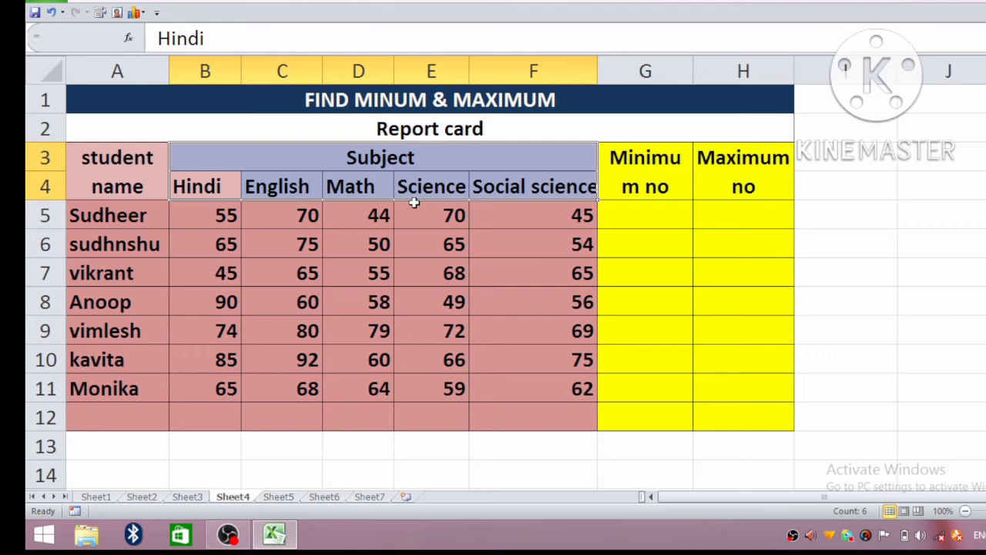
pyautogui.click(501, 209)
pyautogui.moveTo(216, 216); pyautogui.dragTo(212, 323)
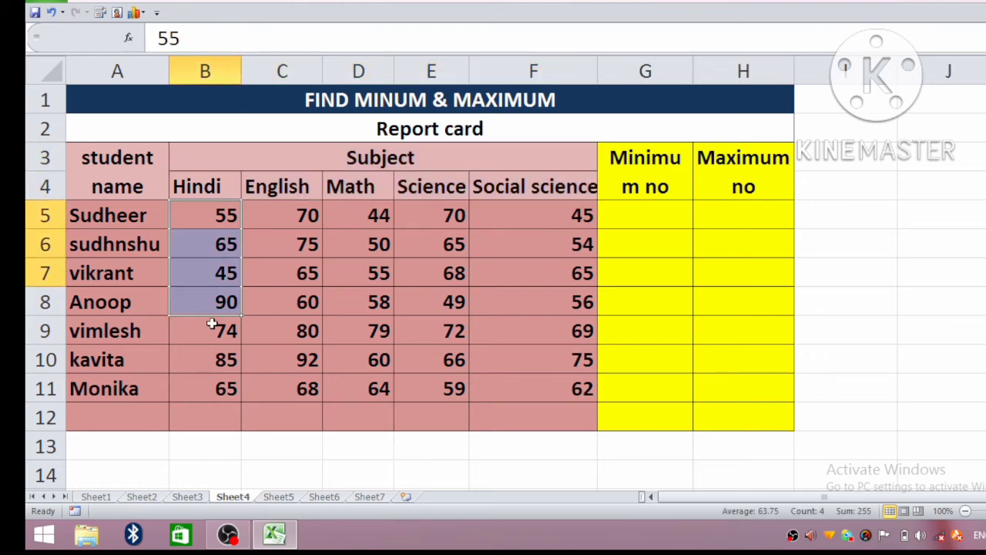
pyautogui.moveTo(277, 186); pyautogui.dragTo(326, 399)
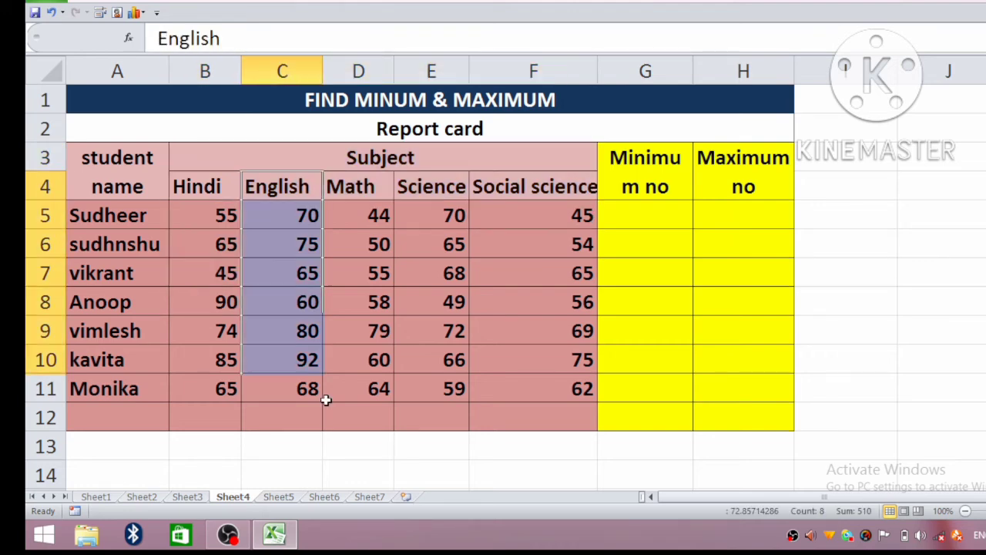
pyautogui.moveTo(431, 187); pyautogui.dragTo(570, 391)
pyautogui.moveTo(547, 186); pyautogui.dragTo(555, 374)
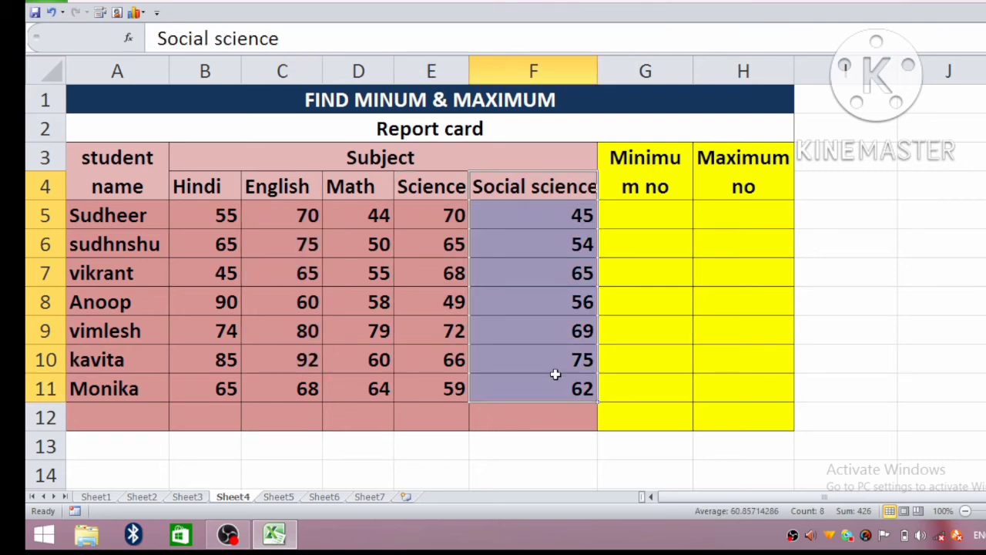
pyautogui.moveTo(141, 210); pyautogui.dragTo(616, 196)
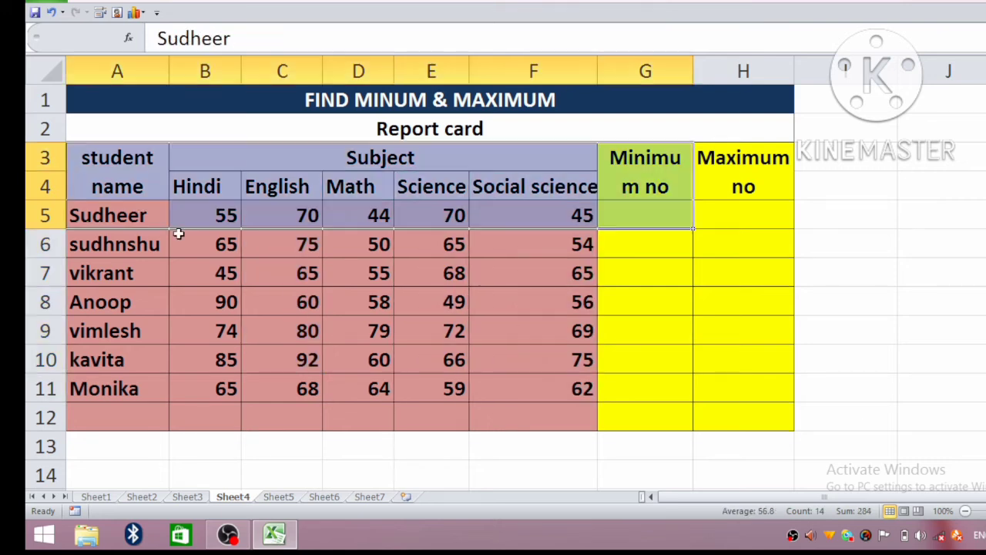
pyautogui.click(45, 245)
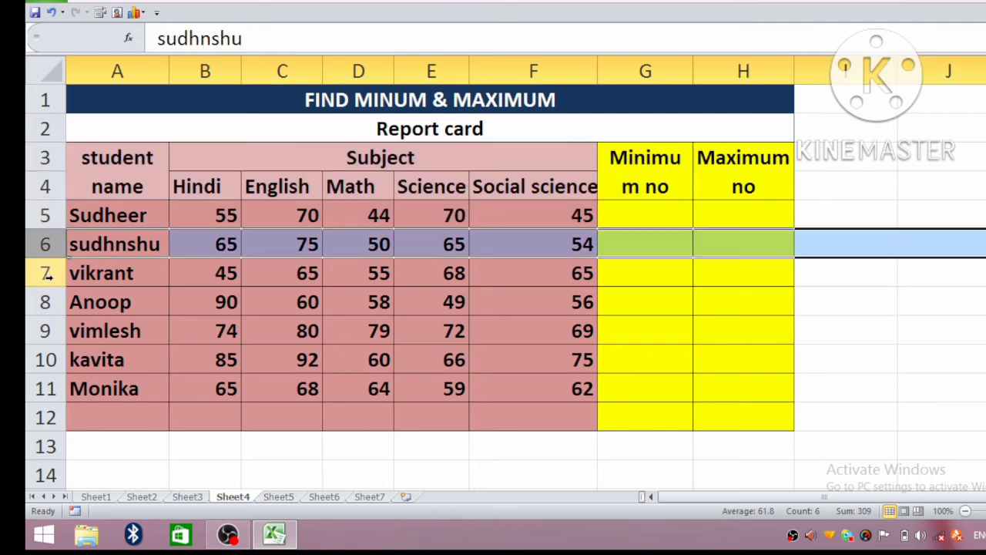
pyautogui.click(48, 274)
pyautogui.click(48, 303)
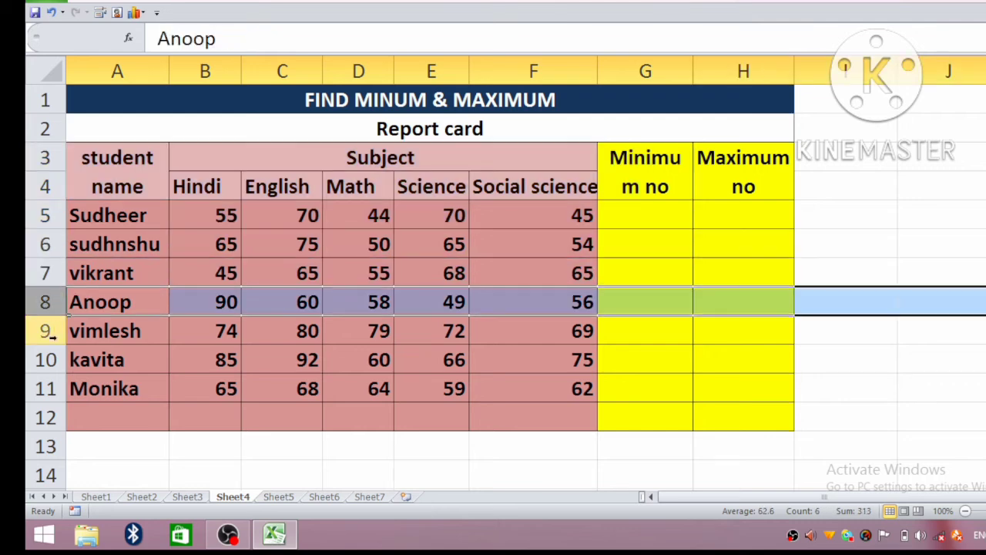
pyautogui.click(46, 331)
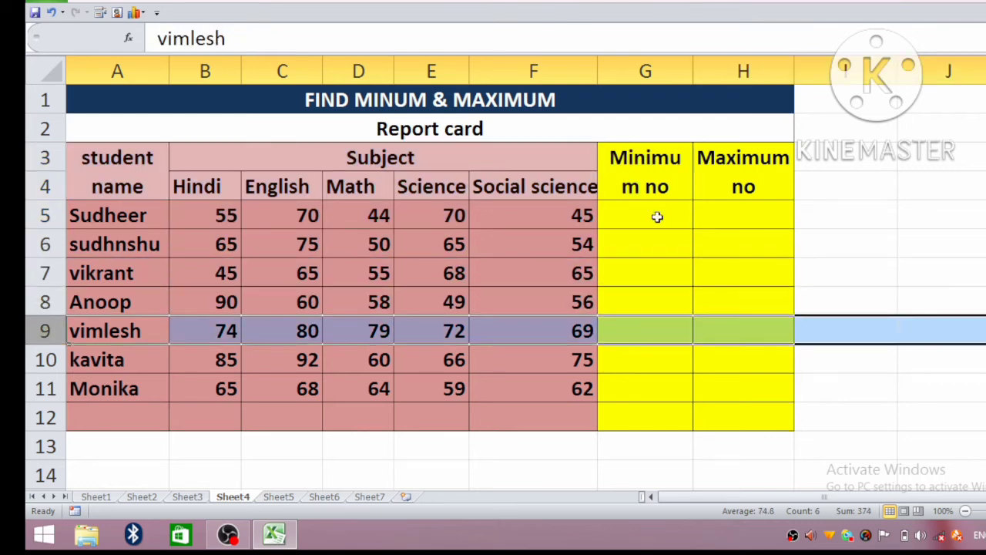
pyautogui.click(655, 189)
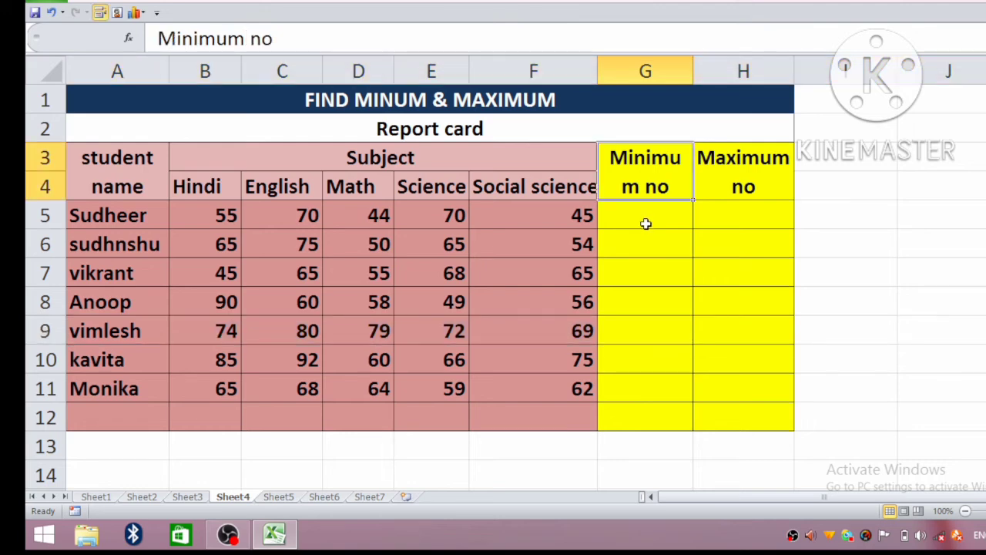
pyautogui.click(645, 223)
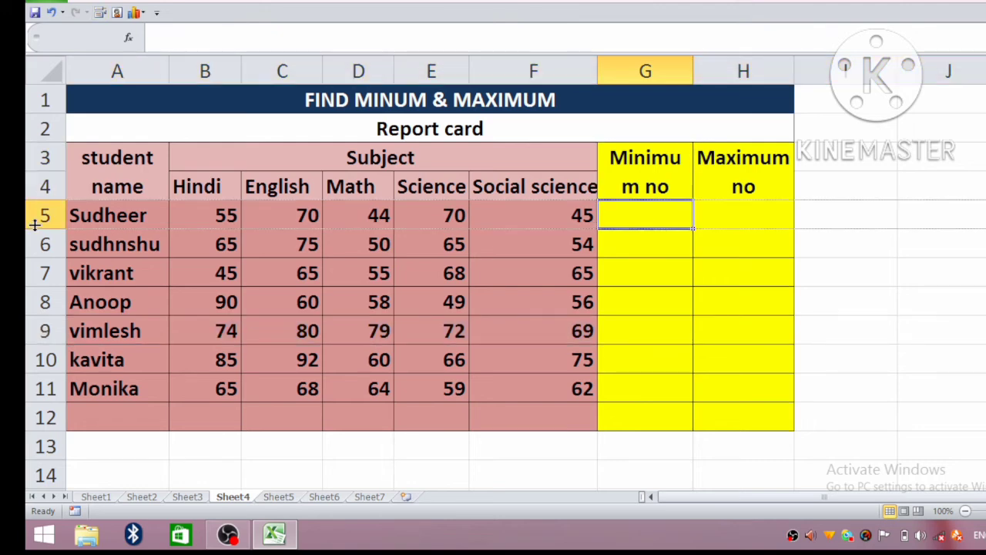
pyautogui.click(38, 216)
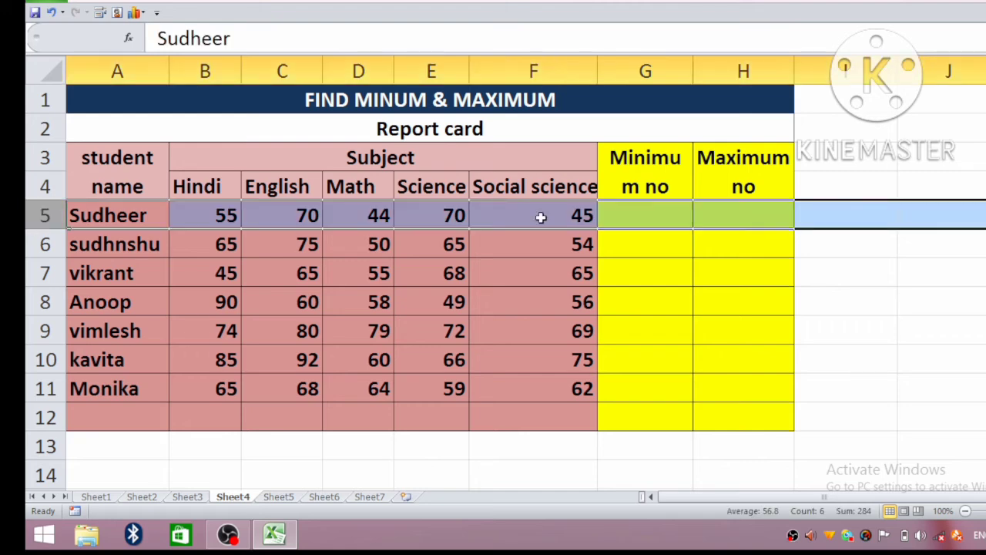
# Find each student's lowest mark by entering =MIN(B5:F5) in G5 and filling it down through G11.
pyautogui.click(637, 224)
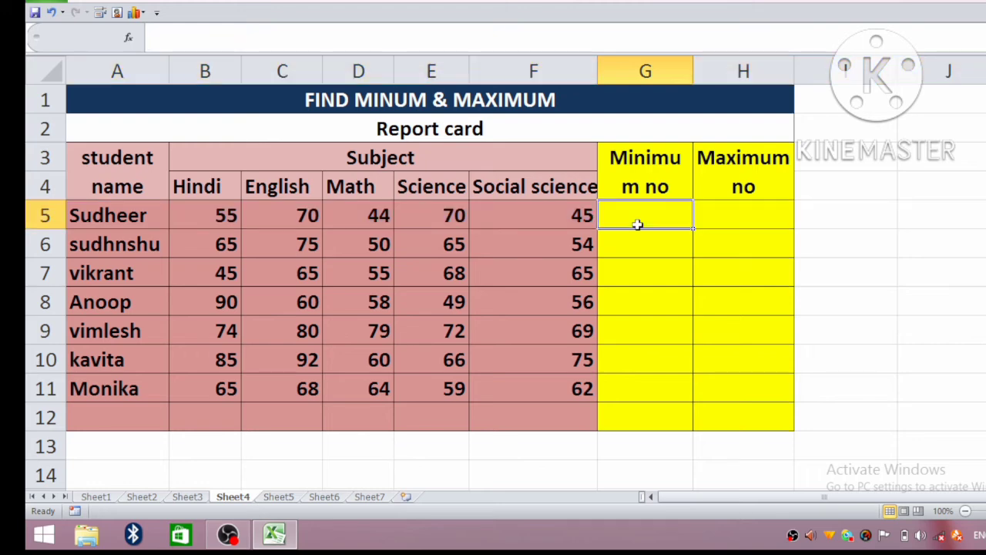
pyautogui.write('=')
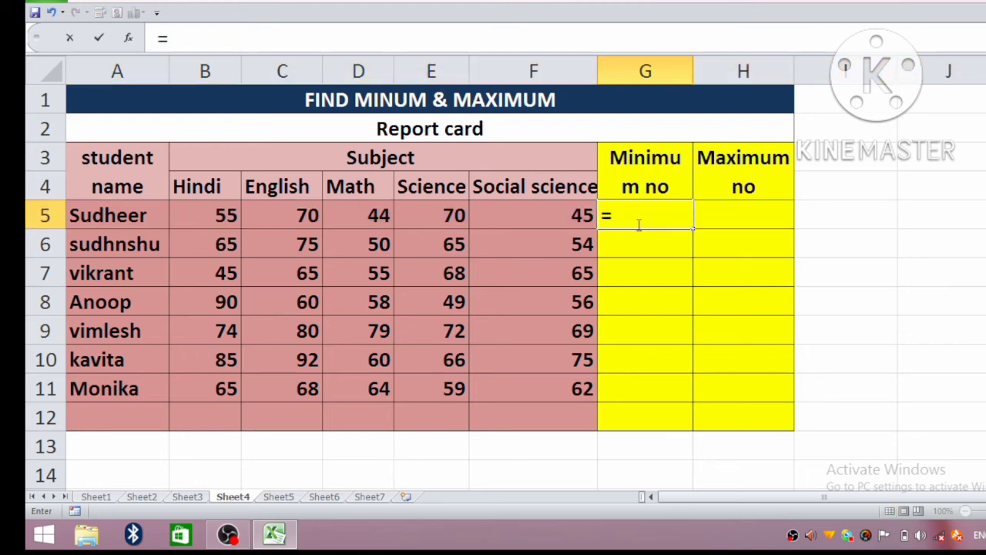
pyautogui.write('min(')
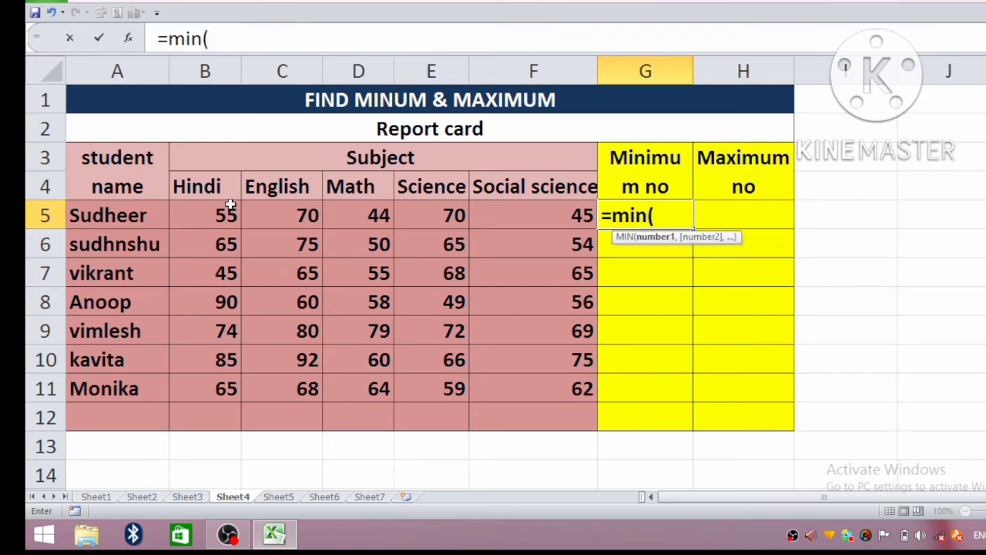
pyautogui.moveTo(230, 204); pyautogui.dragTo(559, 216)
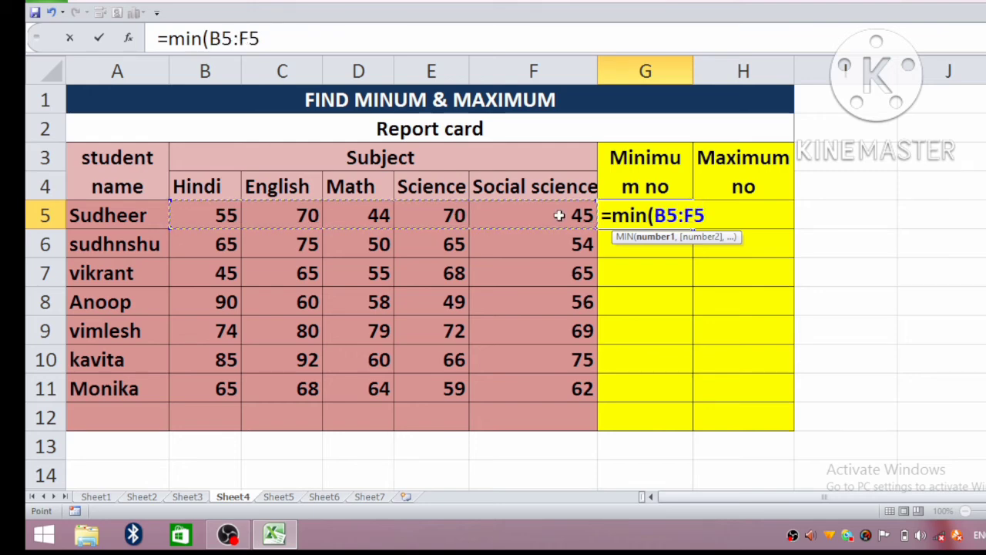
pyautogui.write(')')
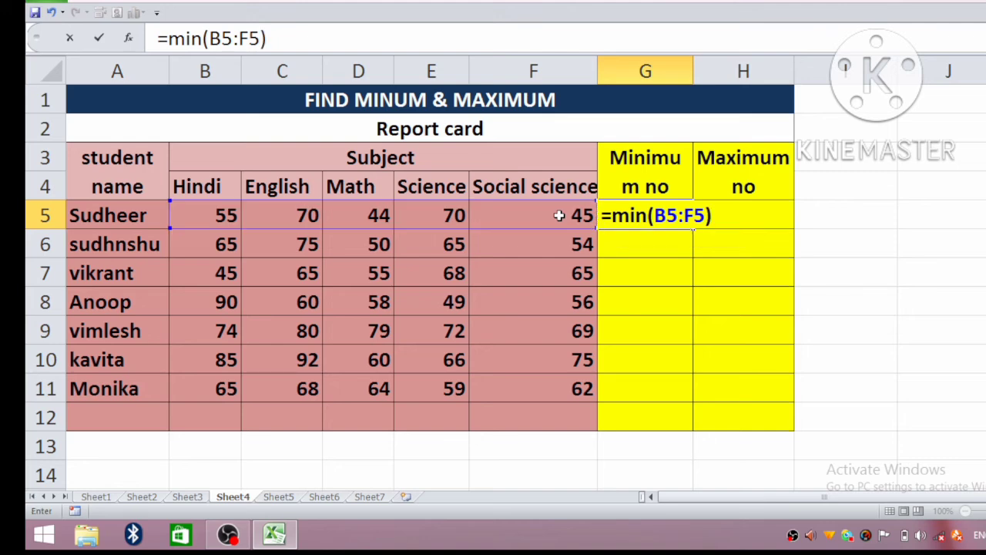
pyautogui.press('Return')
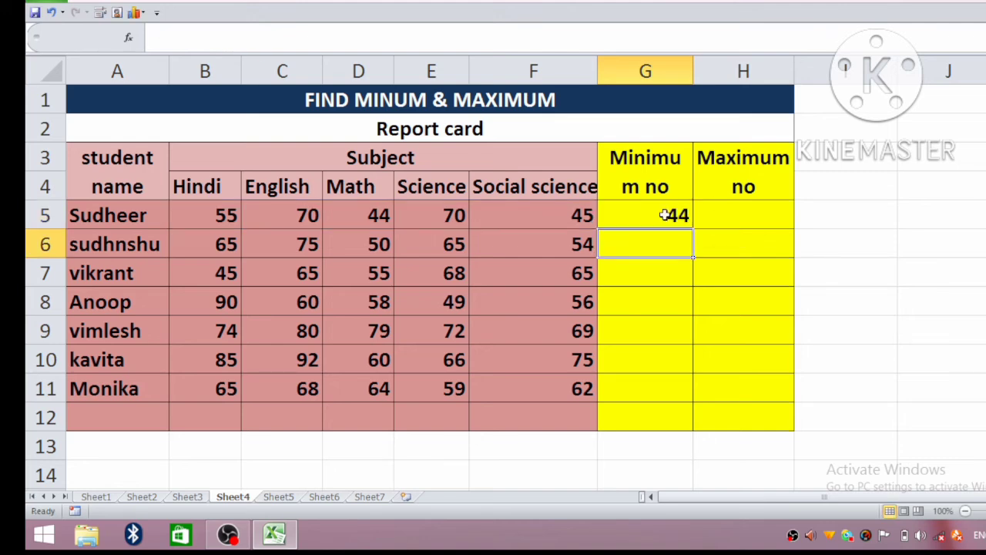
pyautogui.click(664, 216)
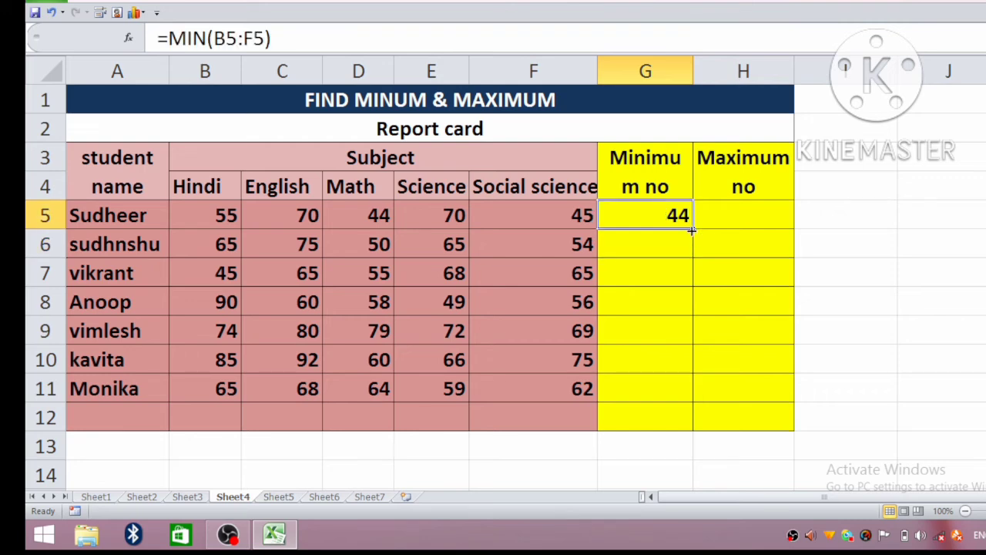
pyautogui.moveTo(691, 229); pyautogui.dragTo(674, 389)
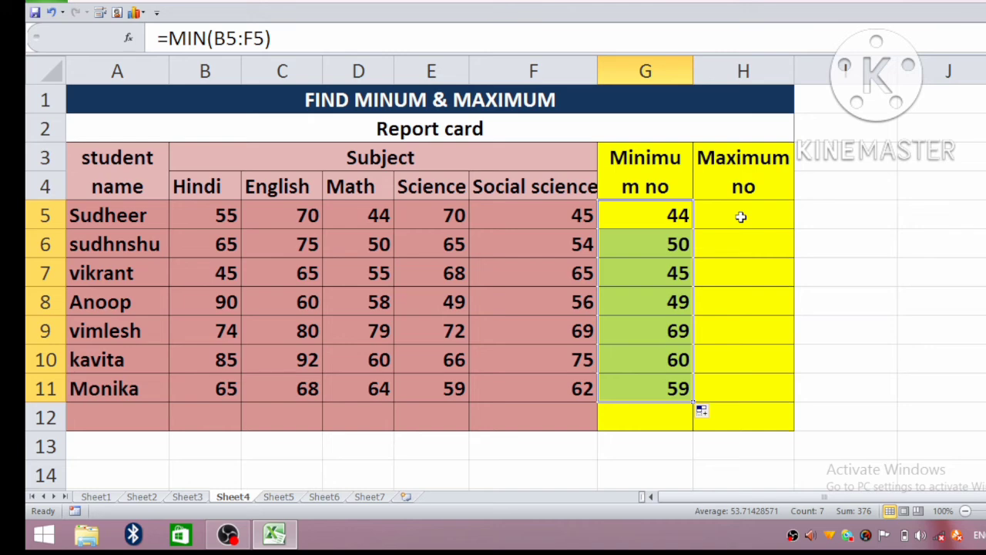
# Examine the Minimum no results against each student's marks, row by row from row 6 through row 11.
pyautogui.click(657, 223)
pyautogui.doubleClick(694, 229)
pyautogui.click(638, 266)
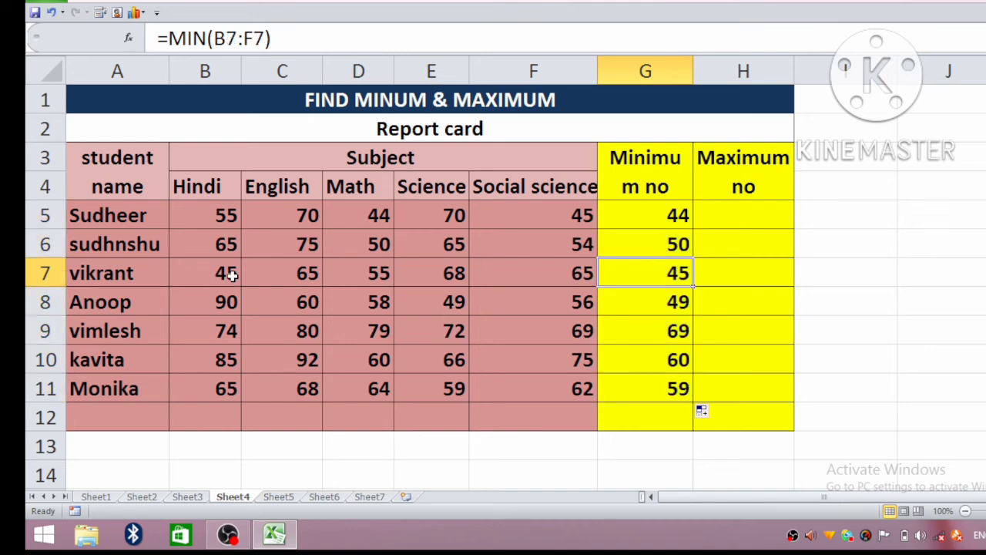
pyautogui.click(44, 245)
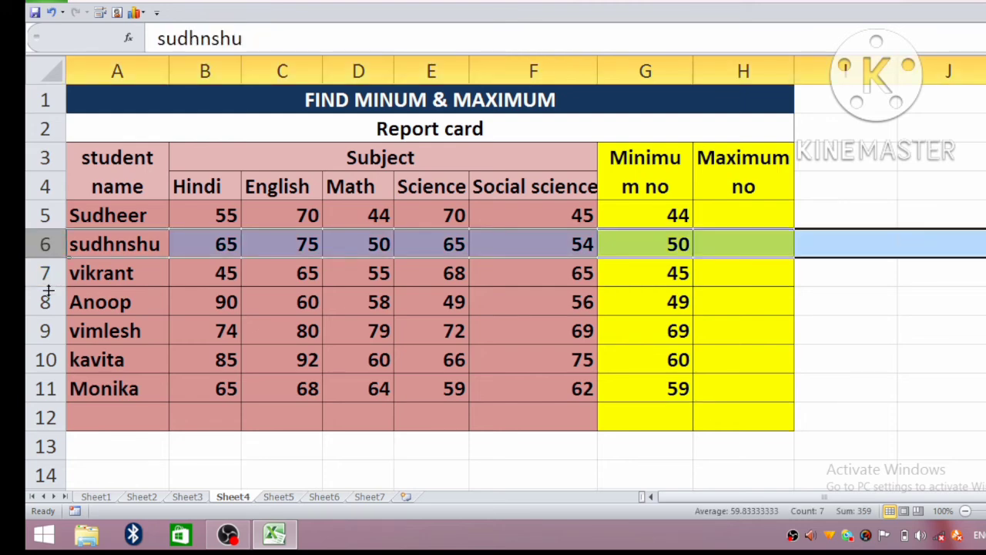
pyautogui.click(44, 275)
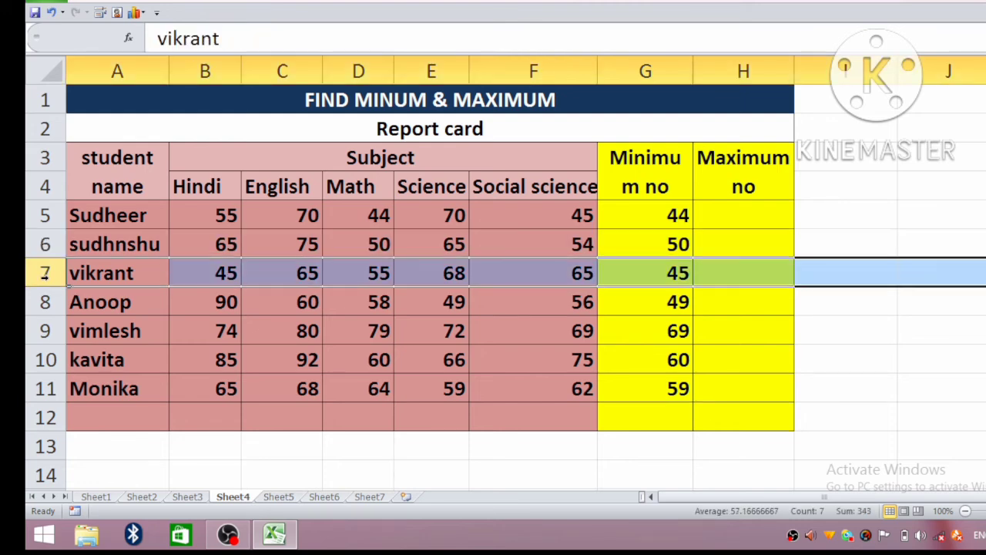
pyautogui.click(44, 302)
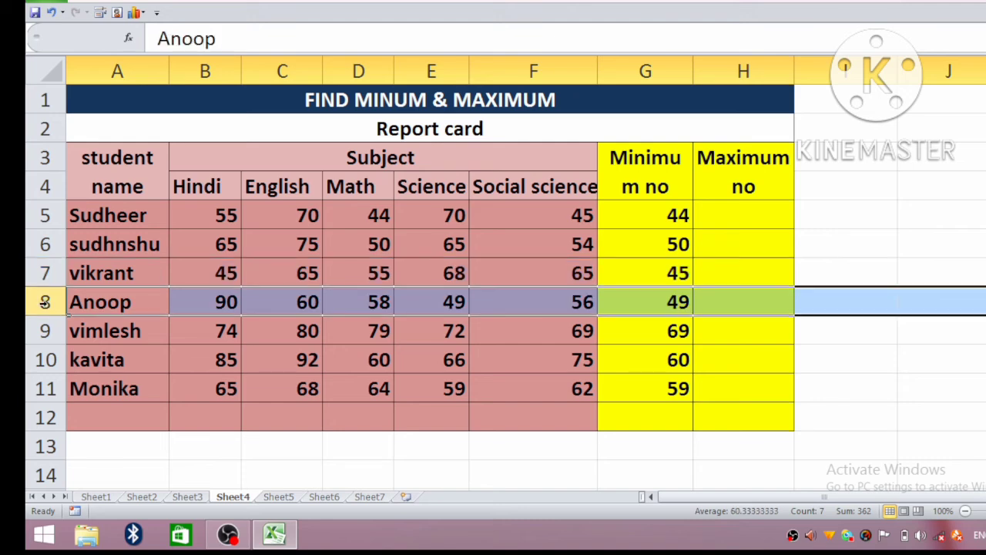
pyautogui.click(44, 330)
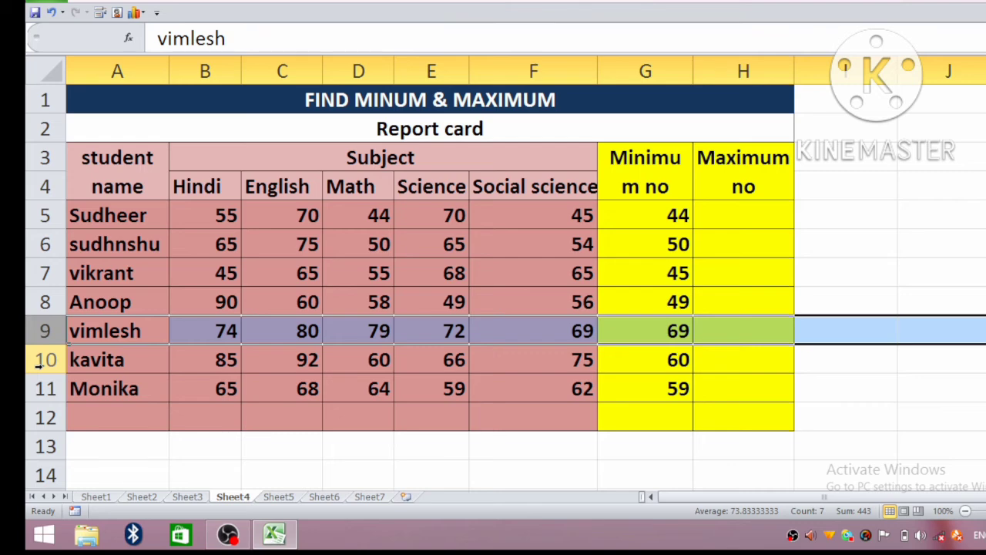
pyautogui.click(36, 366)
pyautogui.click(36, 393)
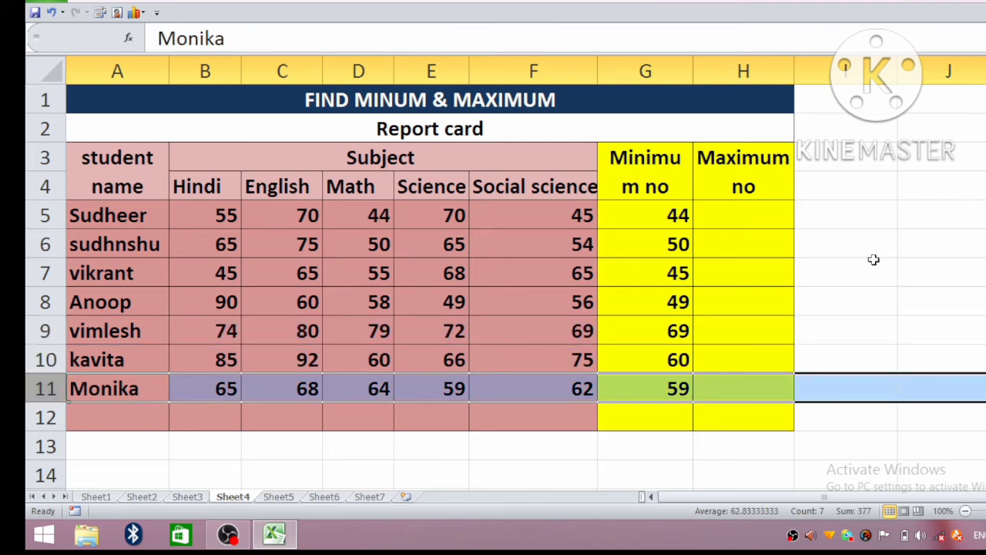
# Find the first student's highest mark by entering =MAX(B5:F5) in H5 of the Maximum no column.
pyautogui.click(750, 217)
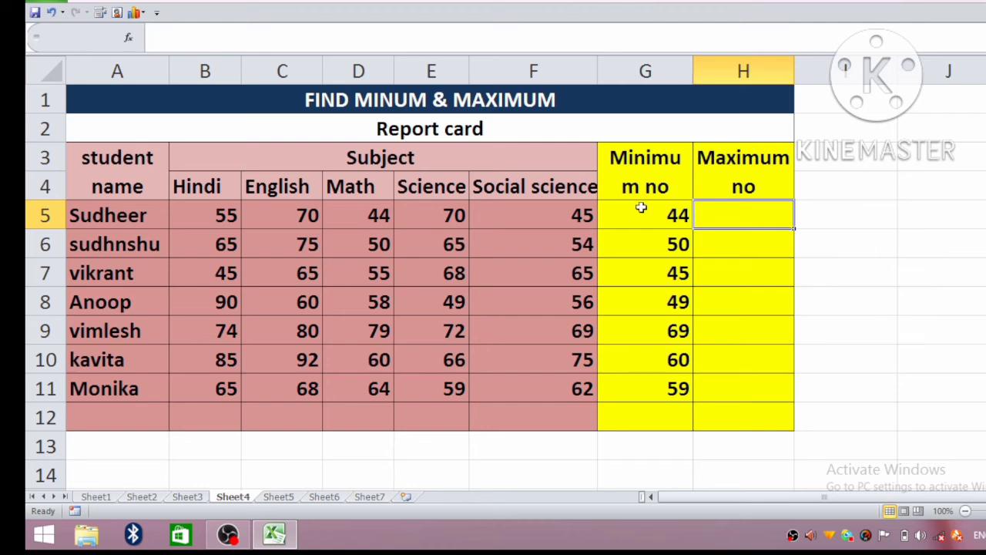
pyautogui.click(748, 147)
pyautogui.moveTo(748, 147); pyautogui.dragTo(736, 386)
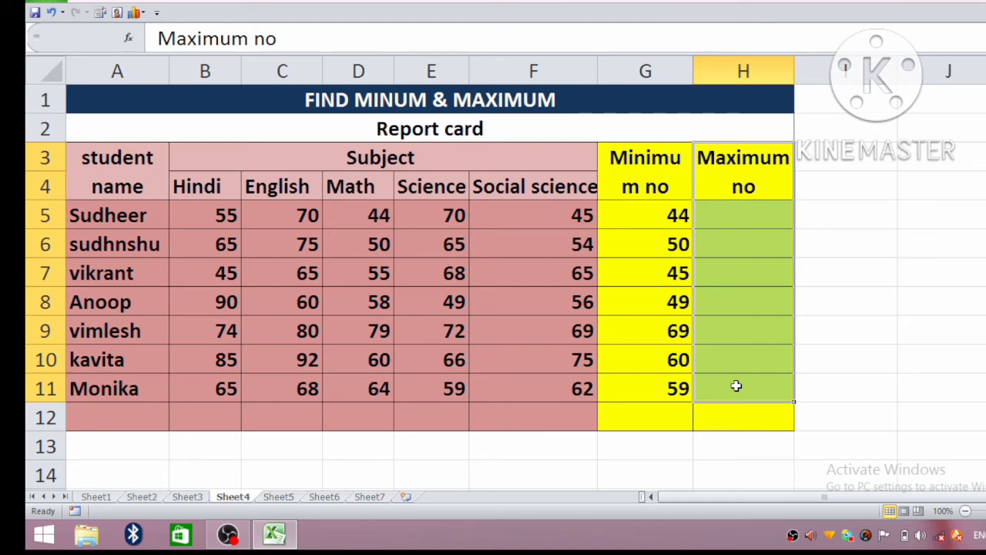
pyautogui.click(726, 154)
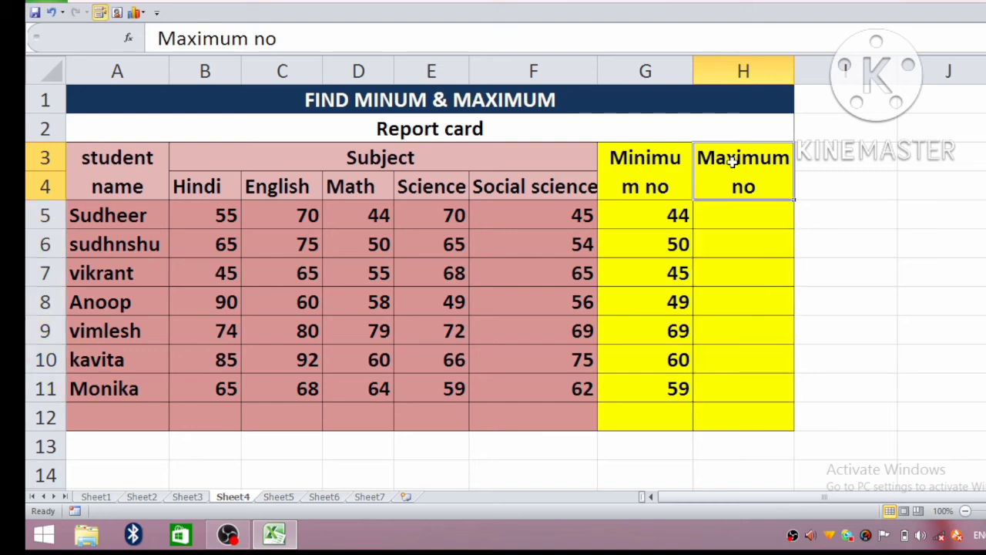
pyautogui.click(734, 217)
pyautogui.write('=')
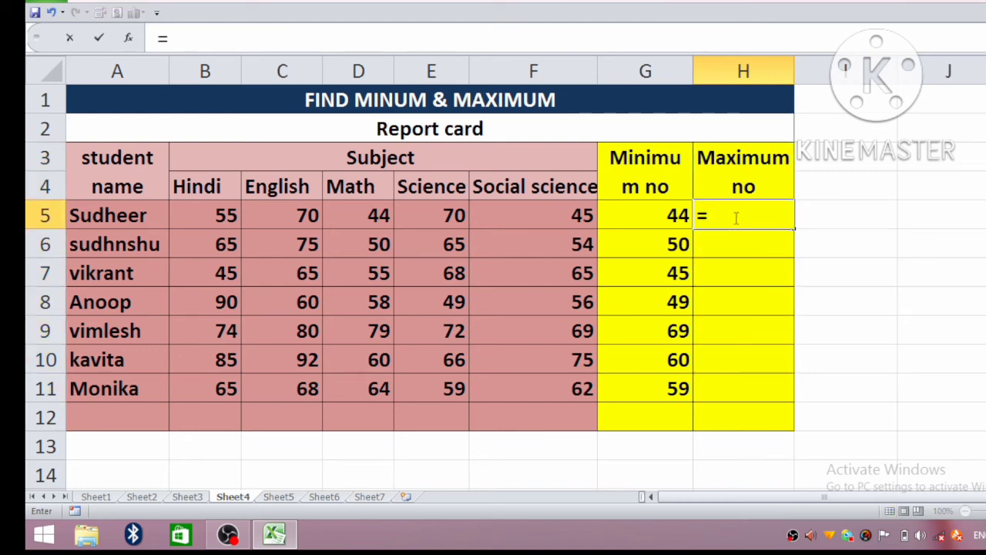
pyautogui.write('max')
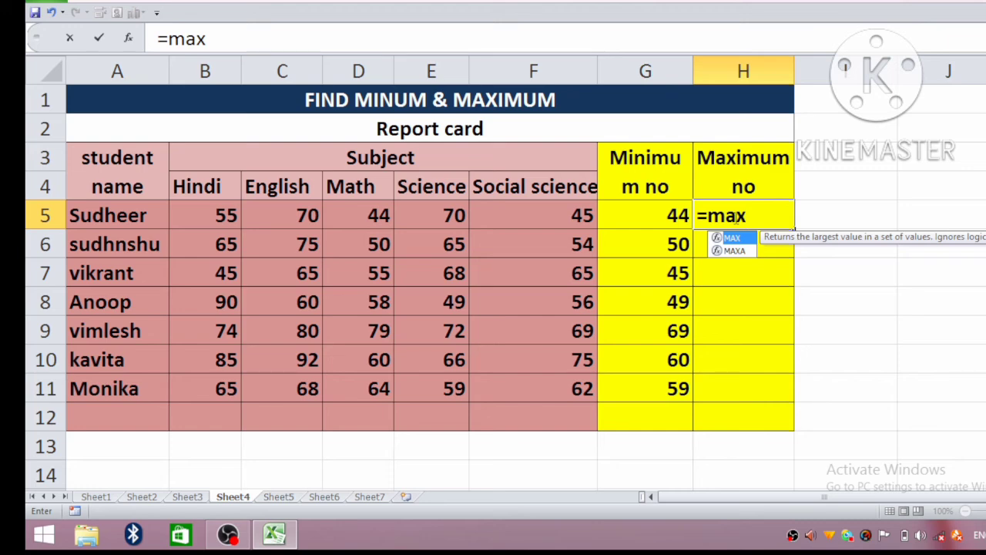
pyautogui.write('(')
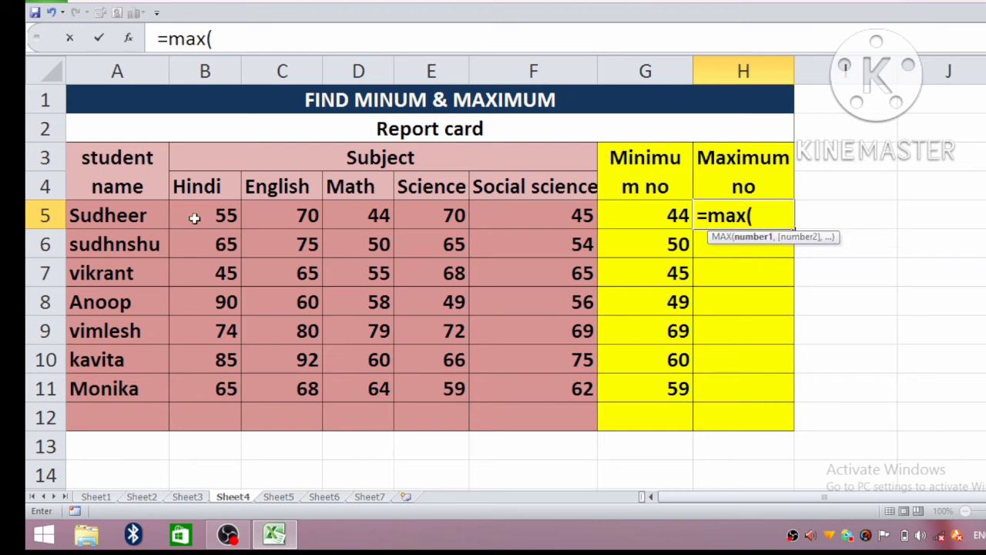
pyautogui.moveTo(195, 218); pyautogui.dragTo(520, 216)
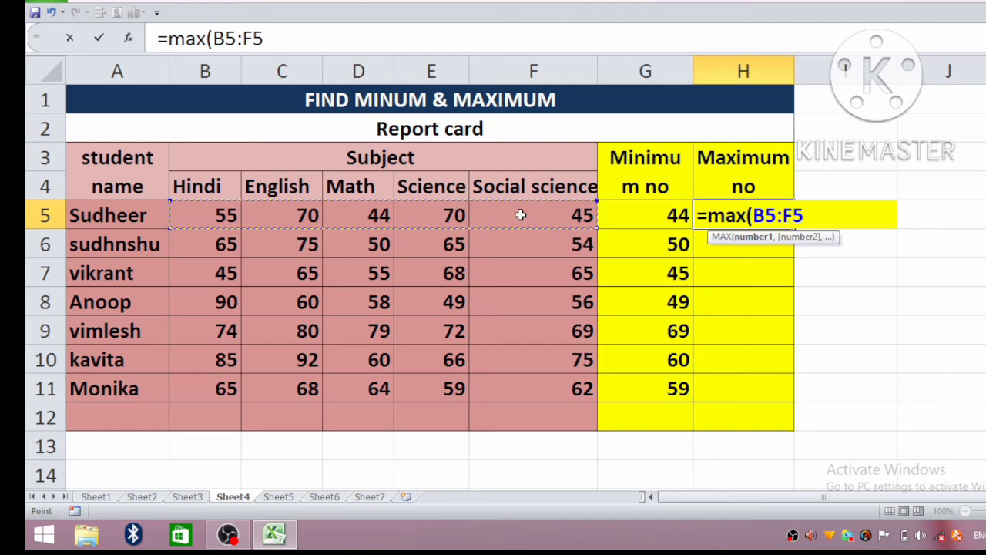
pyautogui.press('Return')
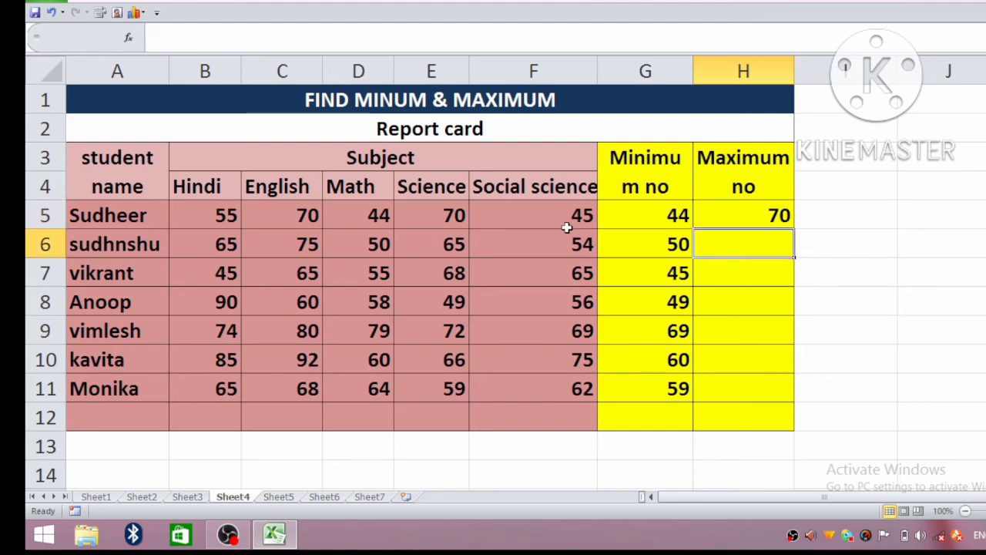
# Fill the MAX formula from H5 down through H11 and review the Minimum no and Maximum no columns.
pyautogui.click(724, 215)
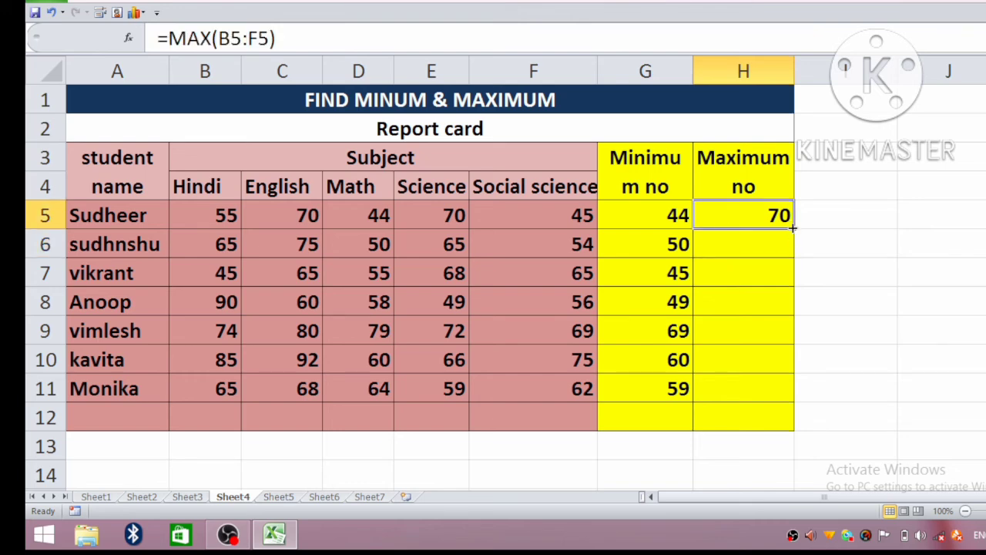
pyautogui.moveTo(792, 227); pyautogui.dragTo(783, 396)
pyautogui.click(850, 262)
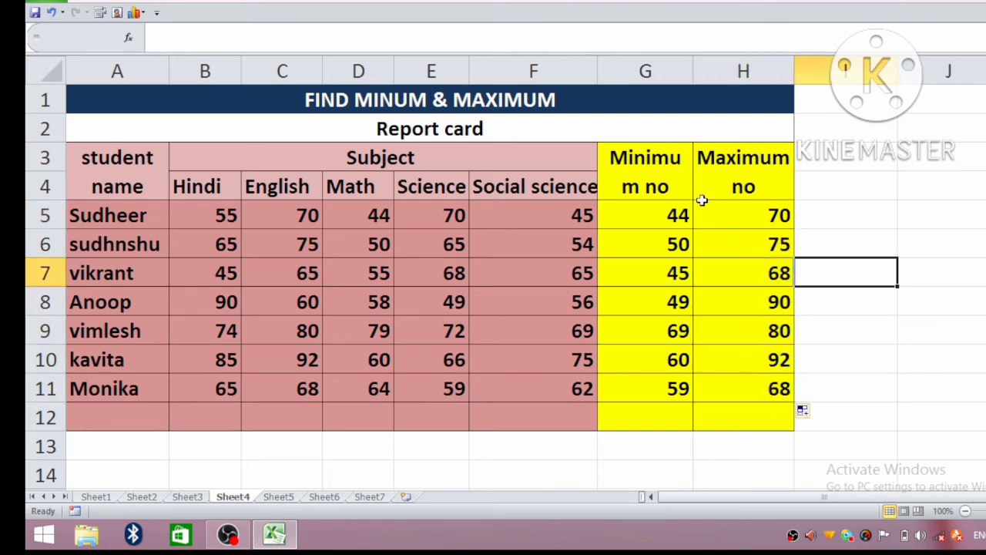
pyautogui.moveTo(743, 216); pyautogui.dragTo(675, 196)
pyautogui.click(731, 187)
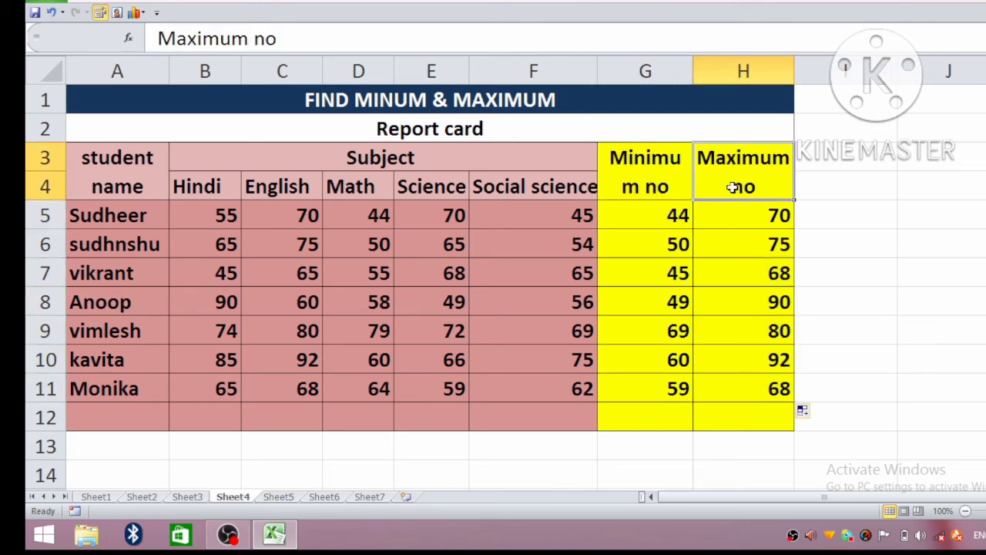
pyautogui.moveTo(717, 322); pyautogui.dragTo(655, 388)
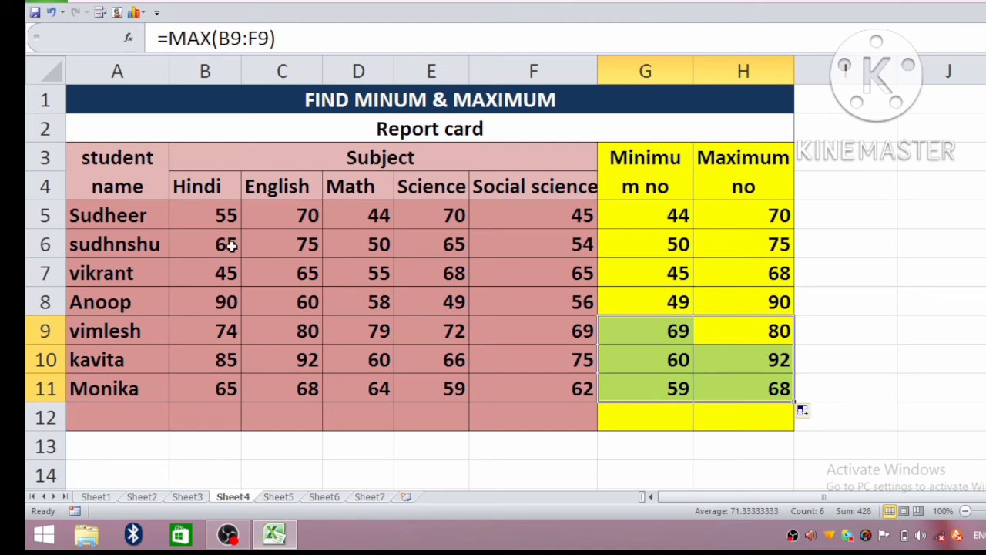
pyautogui.click(355, 100)
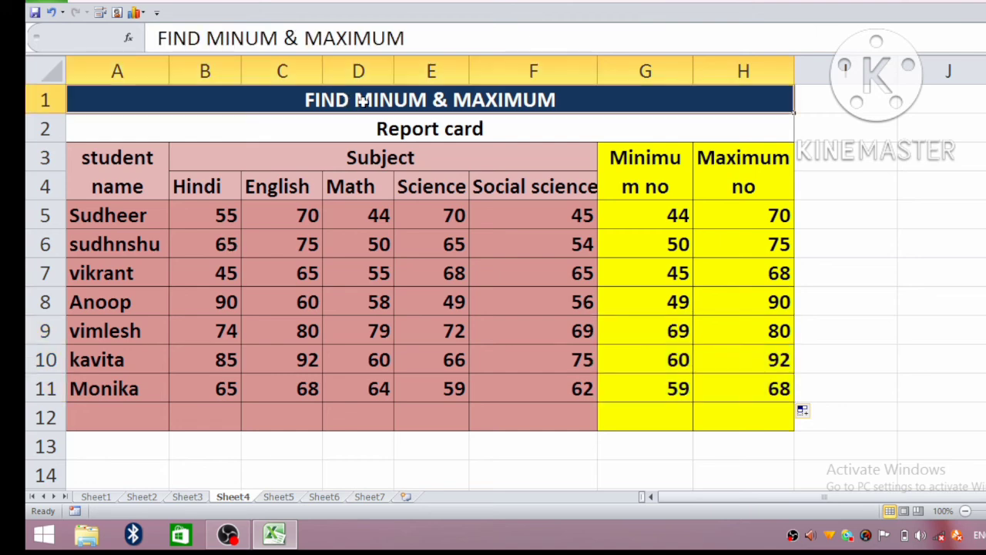
pyautogui.click(662, 241)
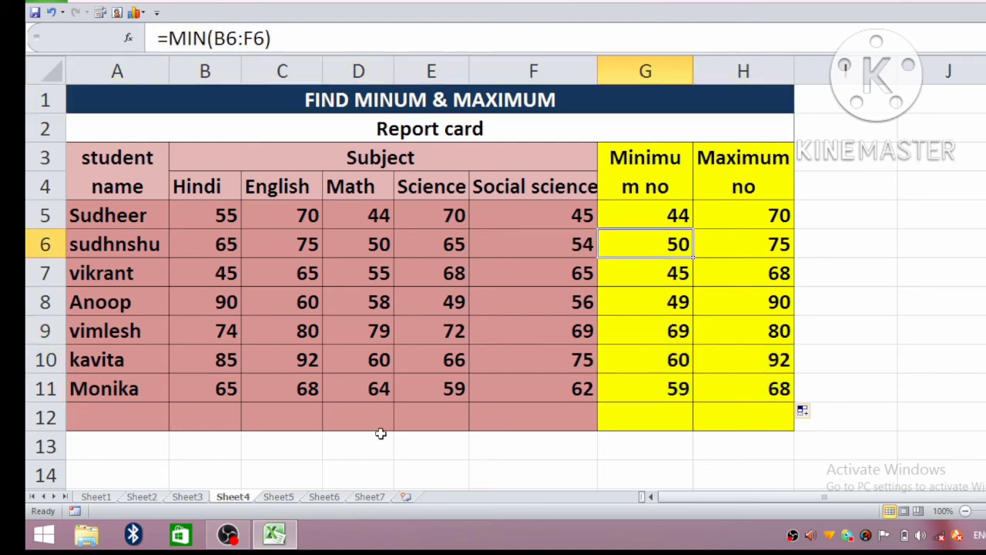
# Open Sheet5 and look over the student marks table in A1:G9 with its average column.
pyautogui.click(291, 499)
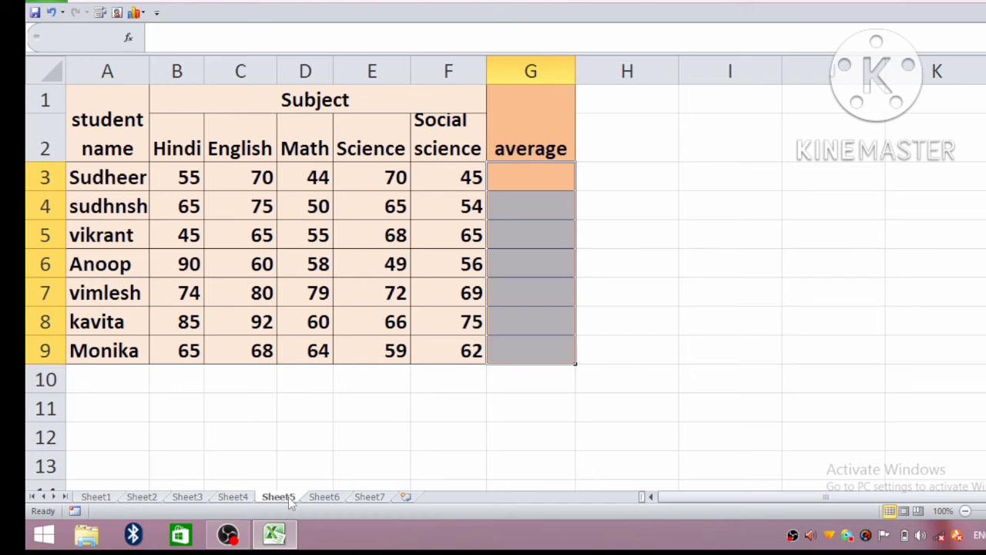
pyautogui.moveTo(125, 108); pyautogui.dragTo(510, 359)
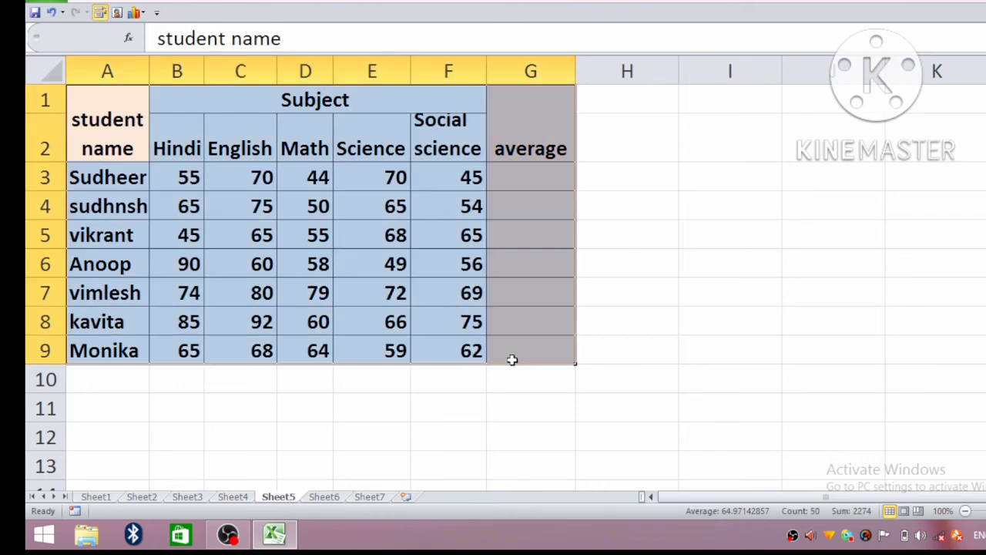
pyautogui.click(692, 279)
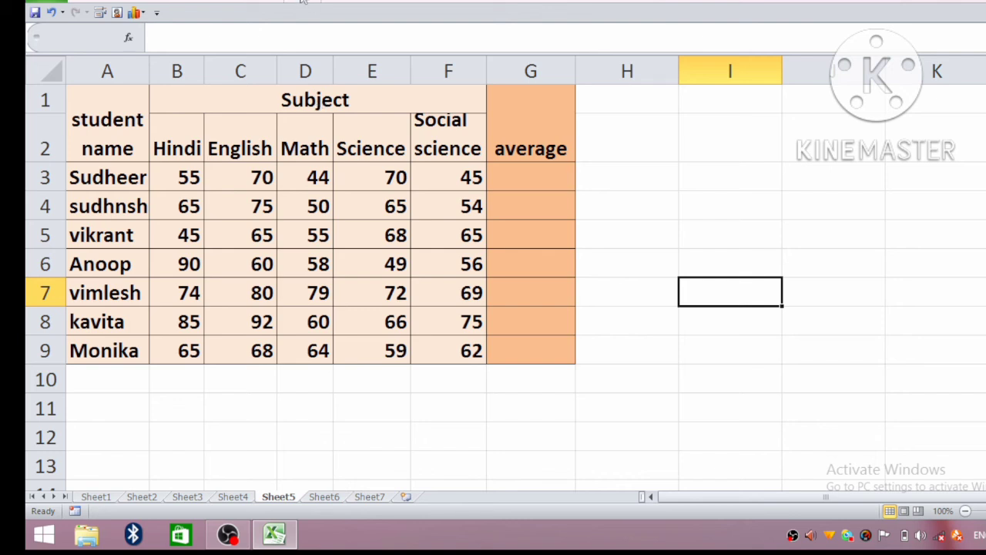
# Calculate the first student's average mark by entering =AVERAGE(B3:F3) in G3.
pyautogui.click(520, 181)
pyautogui.write('=a')
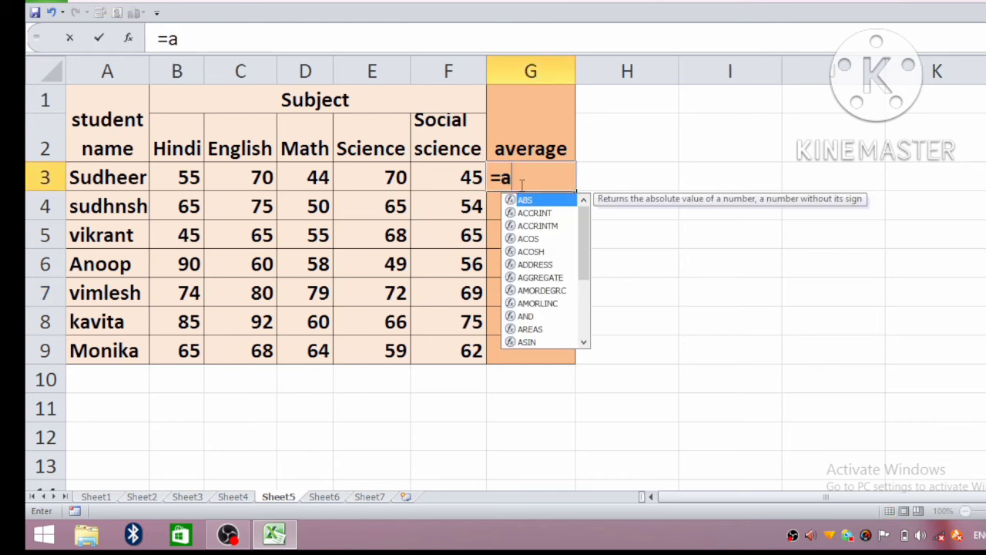
pyautogui.write('ve')
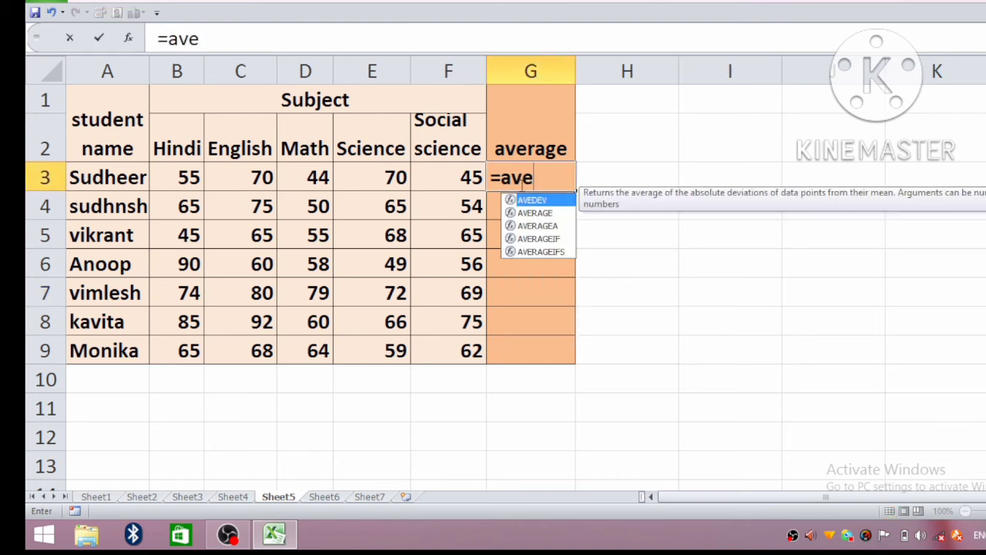
pyautogui.click(530, 213)
pyautogui.doubleClick(531, 214)
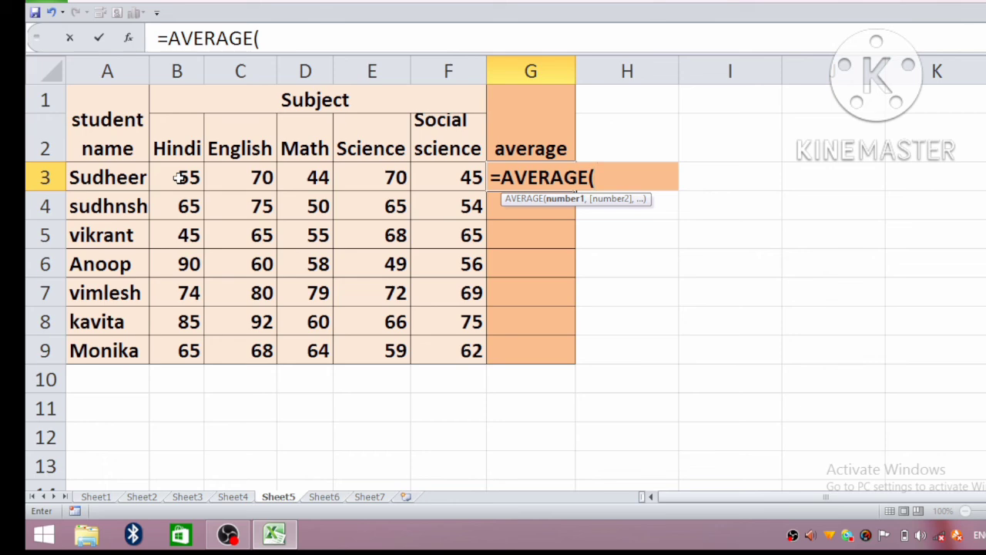
pyautogui.moveTo(180, 177); pyautogui.dragTo(418, 188)
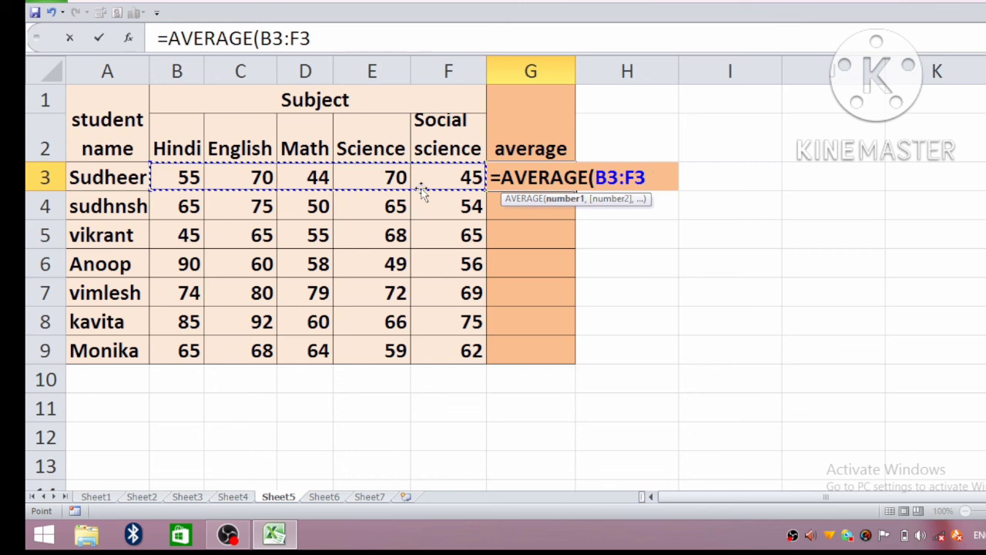
pyautogui.write(')')
pyautogui.press('Return')
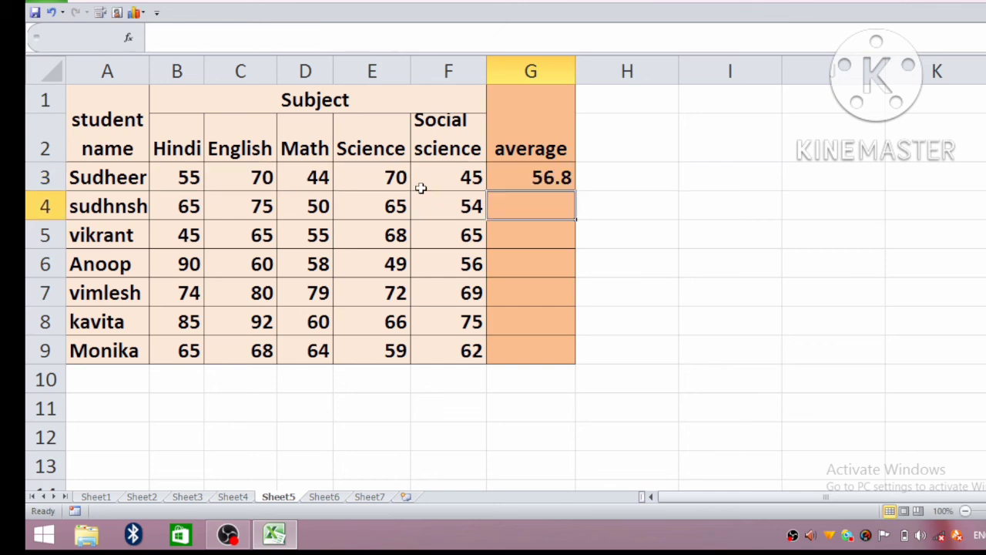
# Fill the AVERAGE formula from G3 down through G9 and review the student rows 5 to 9.
pyautogui.click(504, 175)
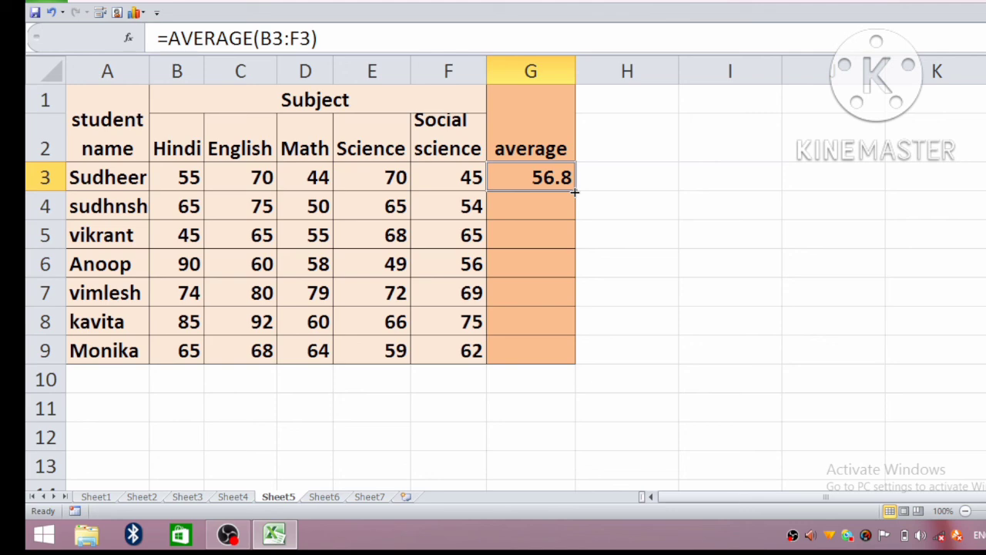
pyautogui.moveTo(575, 191); pyautogui.dragTo(583, 357)
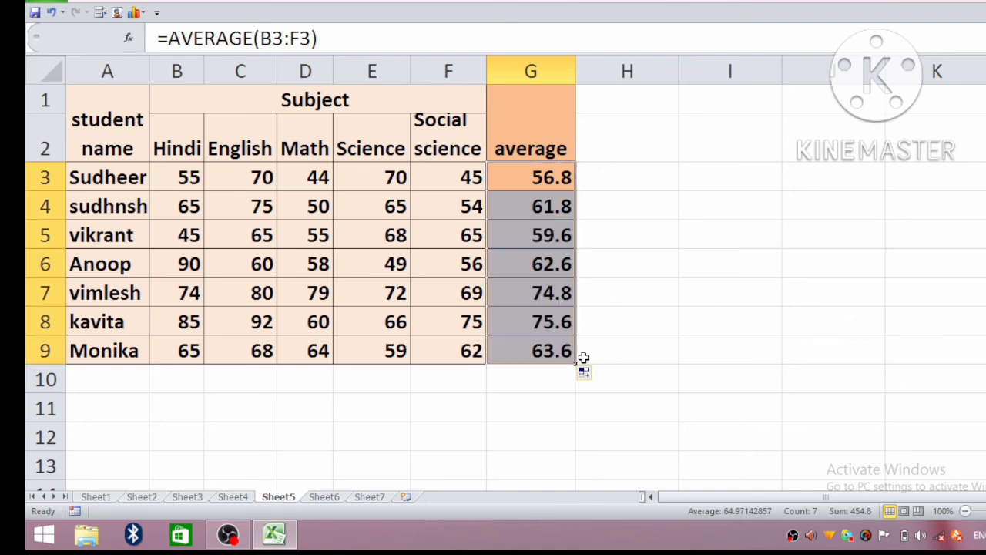
pyautogui.click(45, 241)
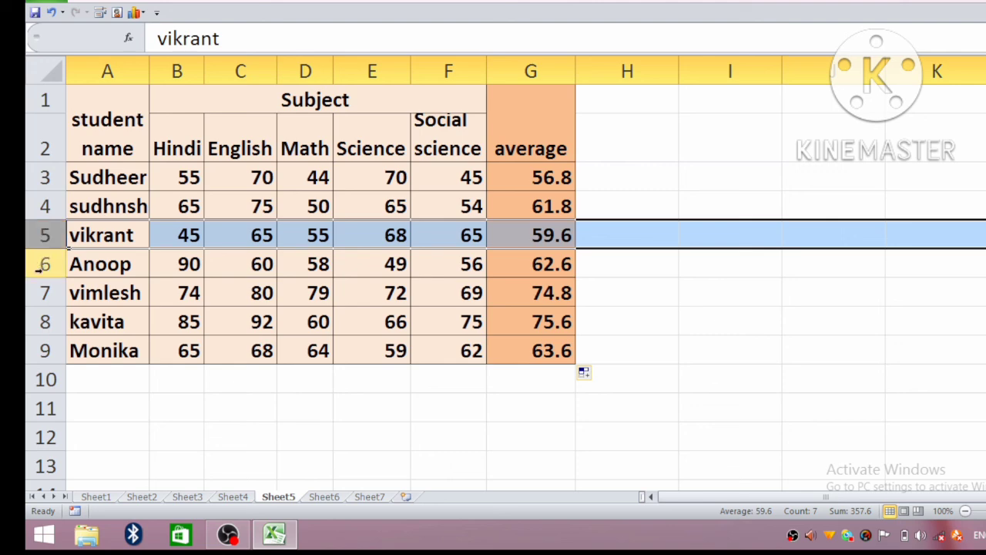
pyautogui.click(38, 264)
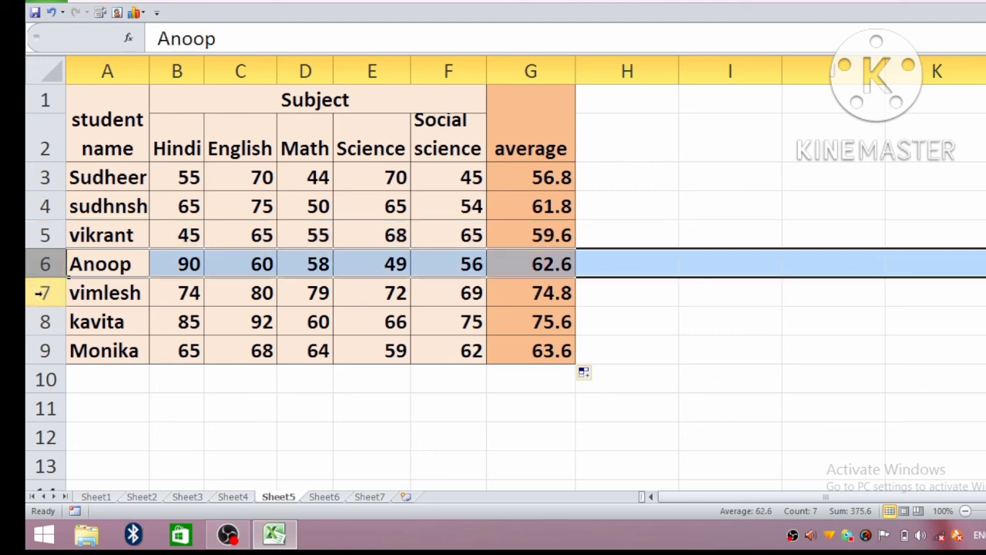
pyautogui.click(38, 293)
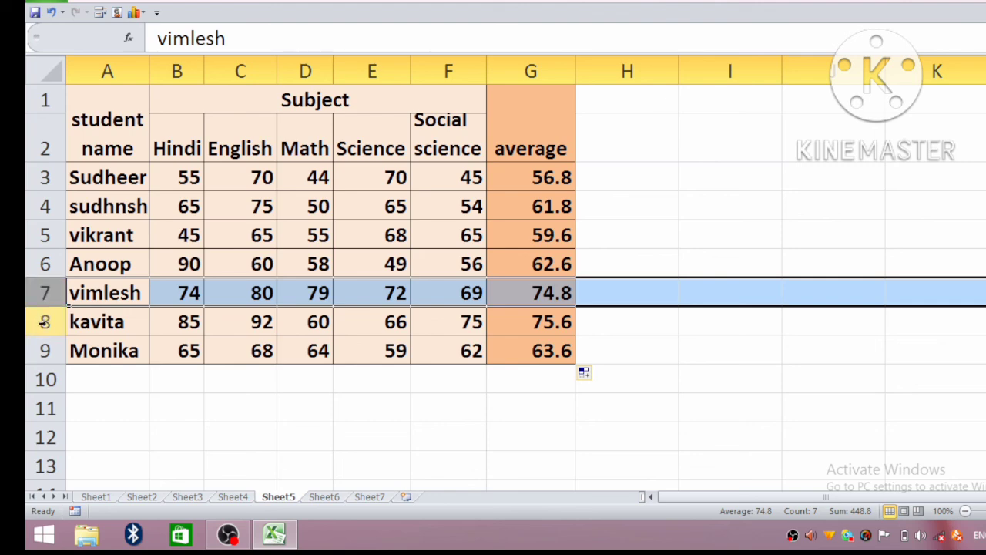
pyautogui.click(44, 322)
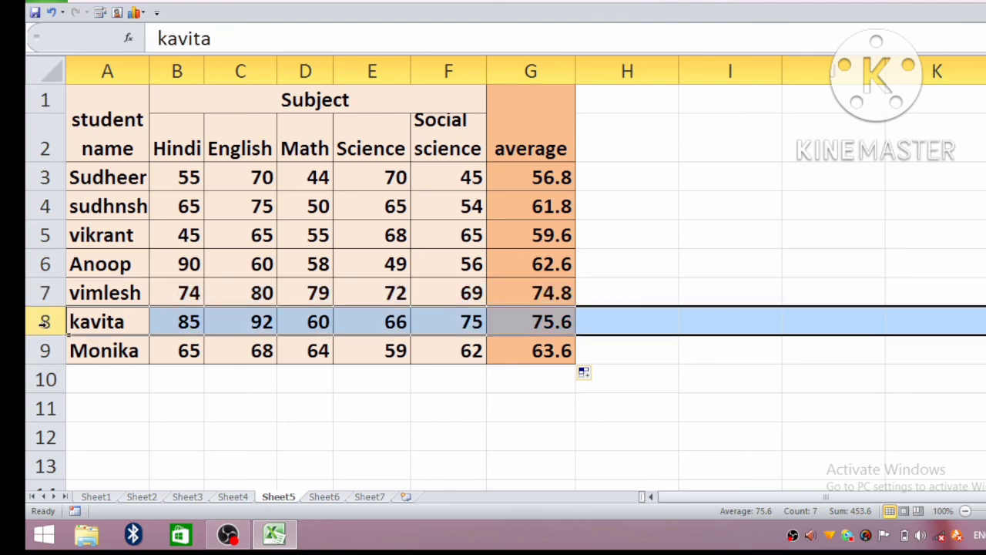
pyautogui.click(42, 352)
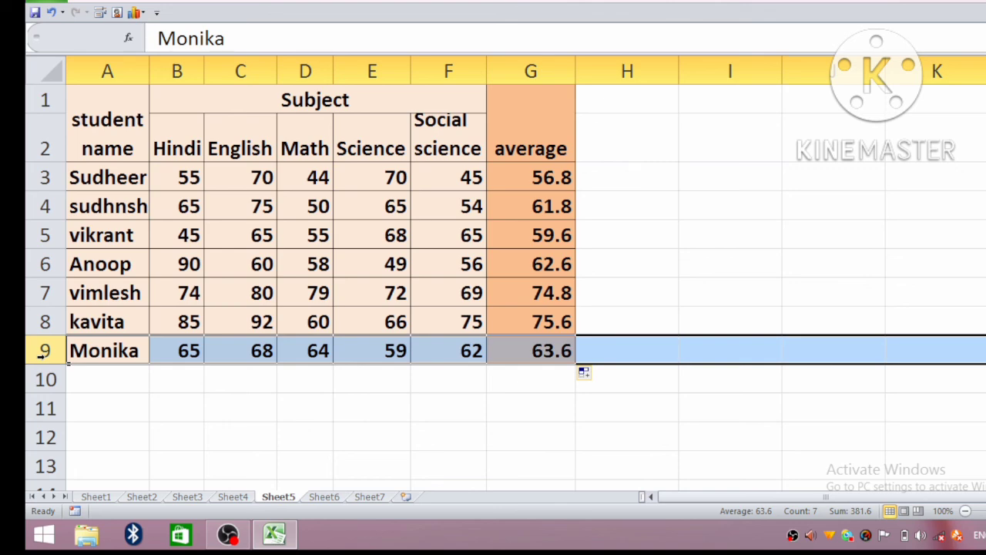
# Go back to Sheet2 and review the employee salary table and the product total amount table in E1:H8.
pyautogui.click(634, 129)
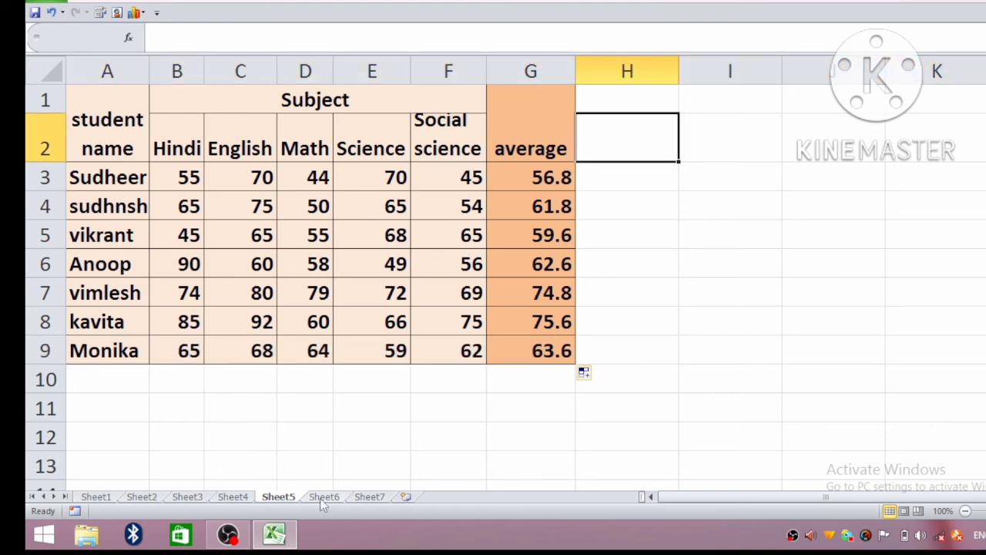
pyautogui.click(142, 496)
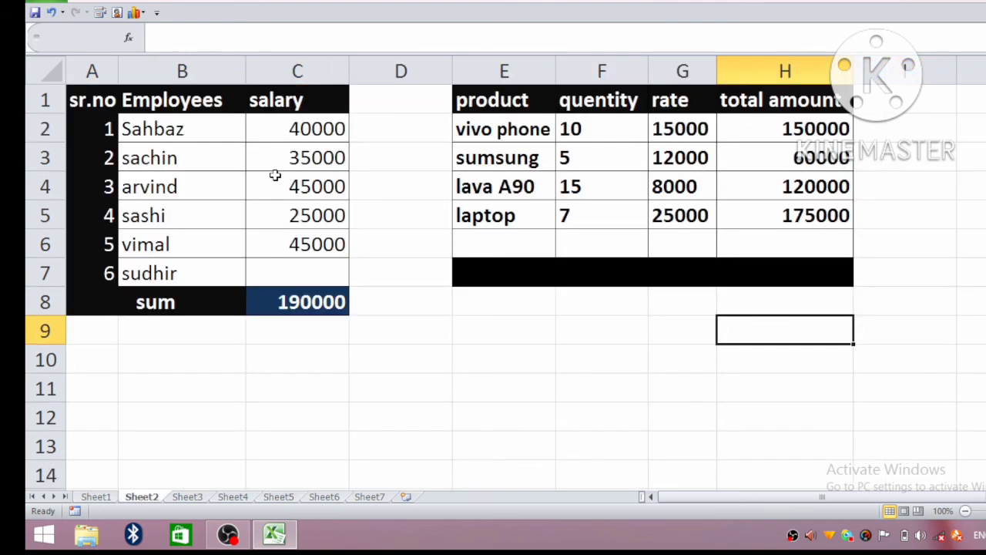
pyautogui.click(275, 176)
pyautogui.moveTo(520, 98); pyautogui.dragTo(762, 308)
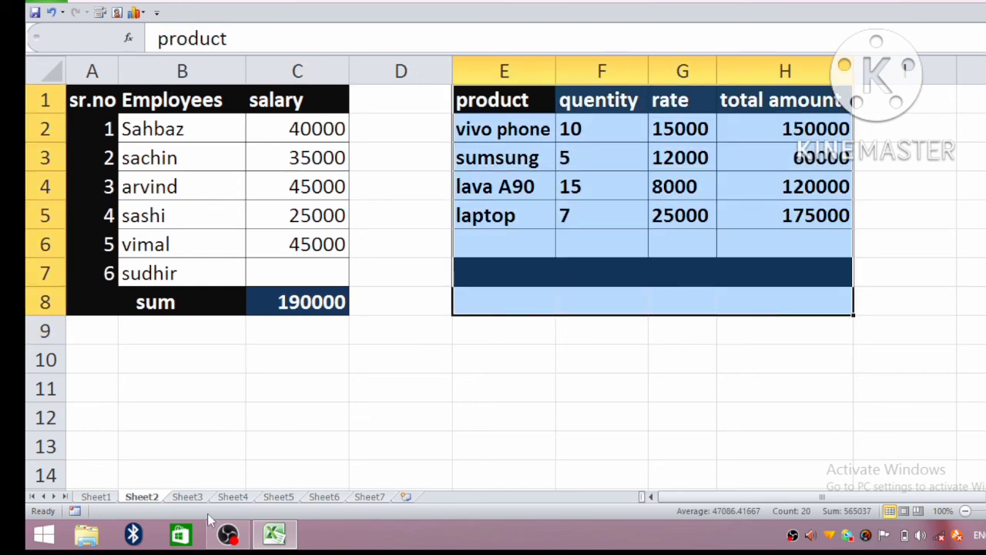
# Review the ROUND function table A1:E7 on Sheet3 and the minimum and maximum report card on Sheet4.
pyautogui.click(187, 497)
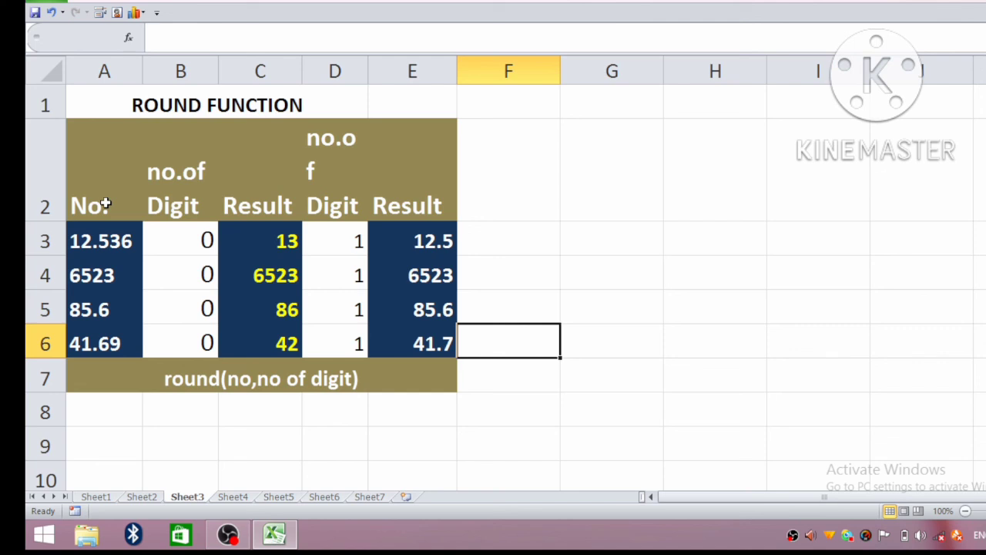
pyautogui.moveTo(90, 95); pyautogui.dragTo(354, 378)
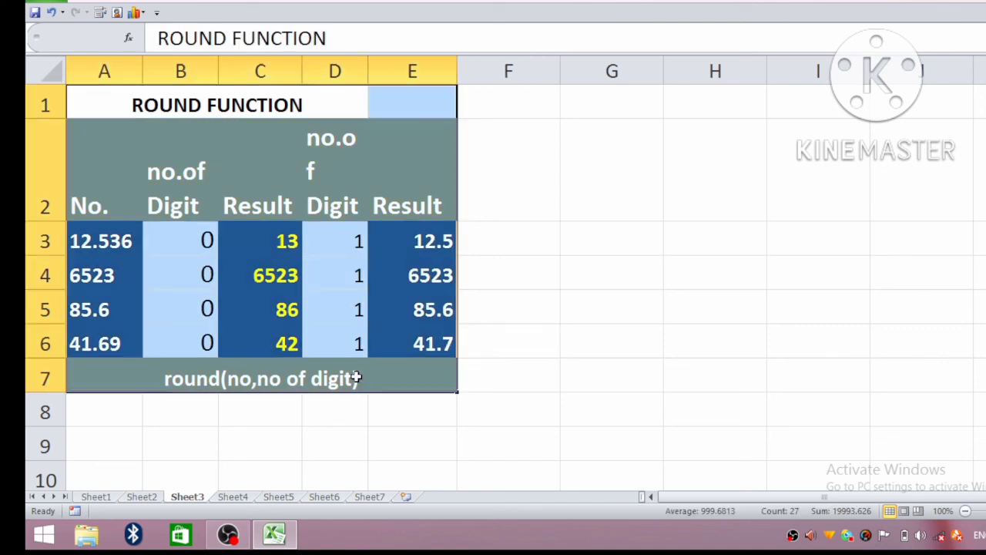
pyautogui.click(232, 497)
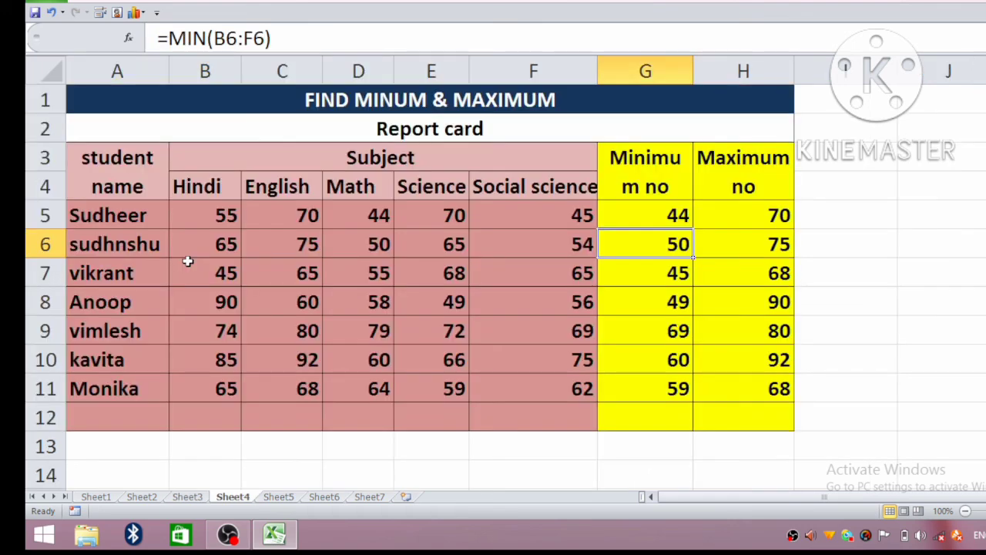
pyautogui.moveTo(92, 157); pyautogui.dragTo(648, 426)
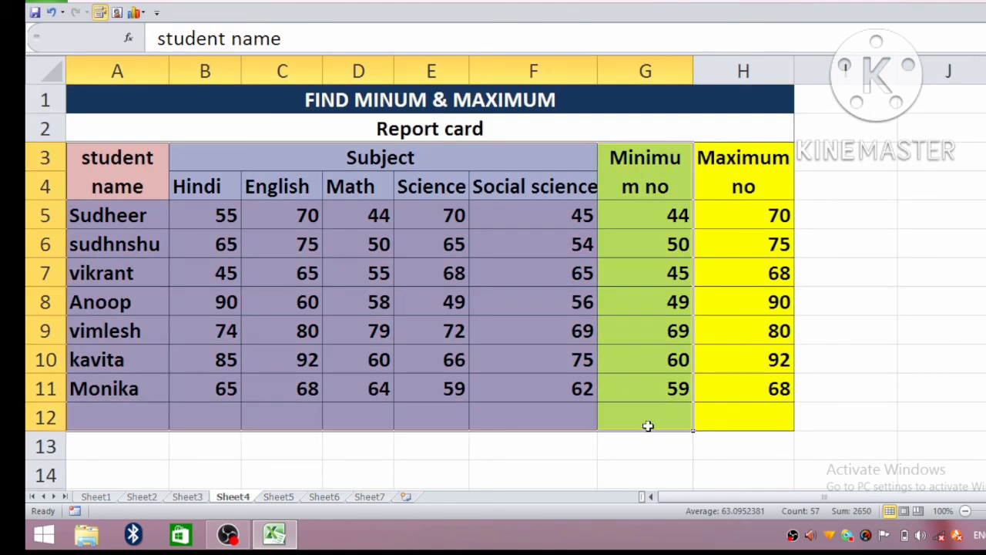
# Return to Sheet5 and review the AVERAGE formulas in the average column, including G8:G9.
pyautogui.click(281, 498)
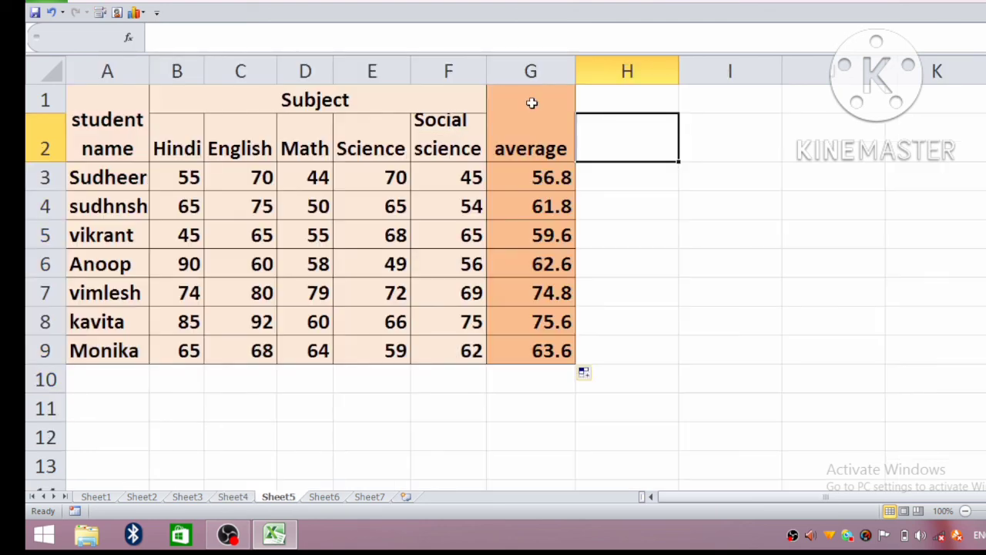
pyautogui.moveTo(542, 322); pyautogui.dragTo(543, 344)
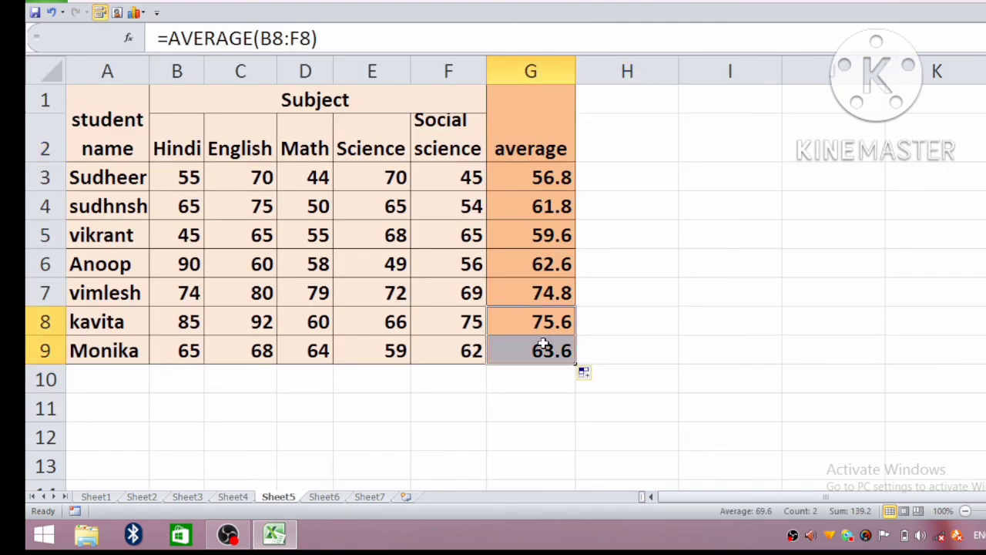
pyautogui.click(751, 353)
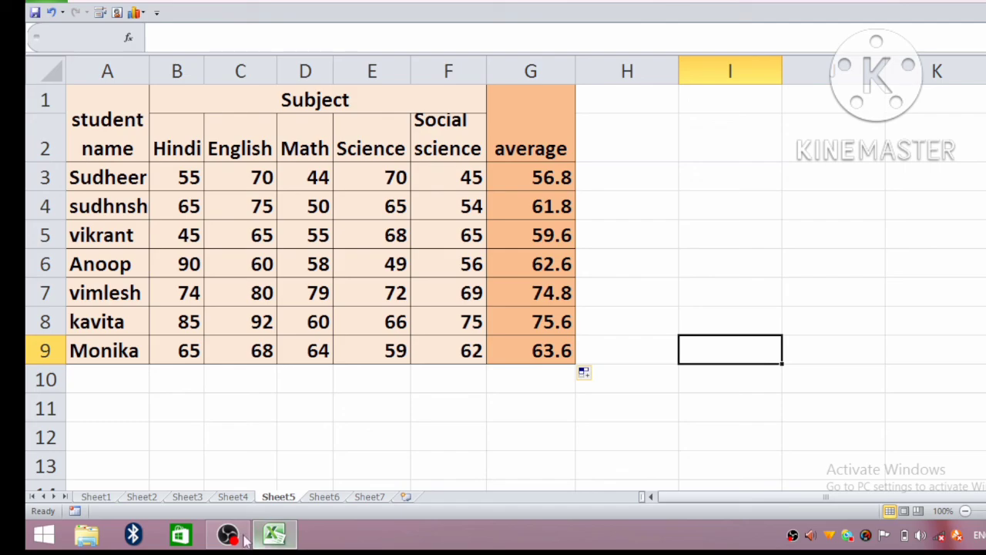